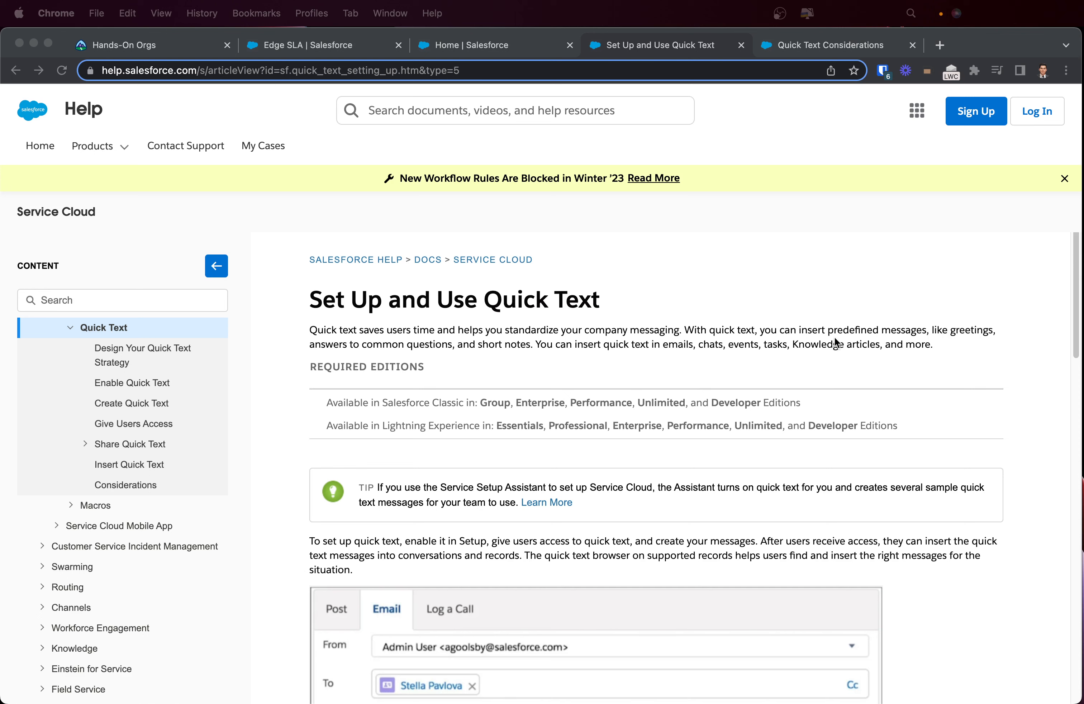
click(537, 332)
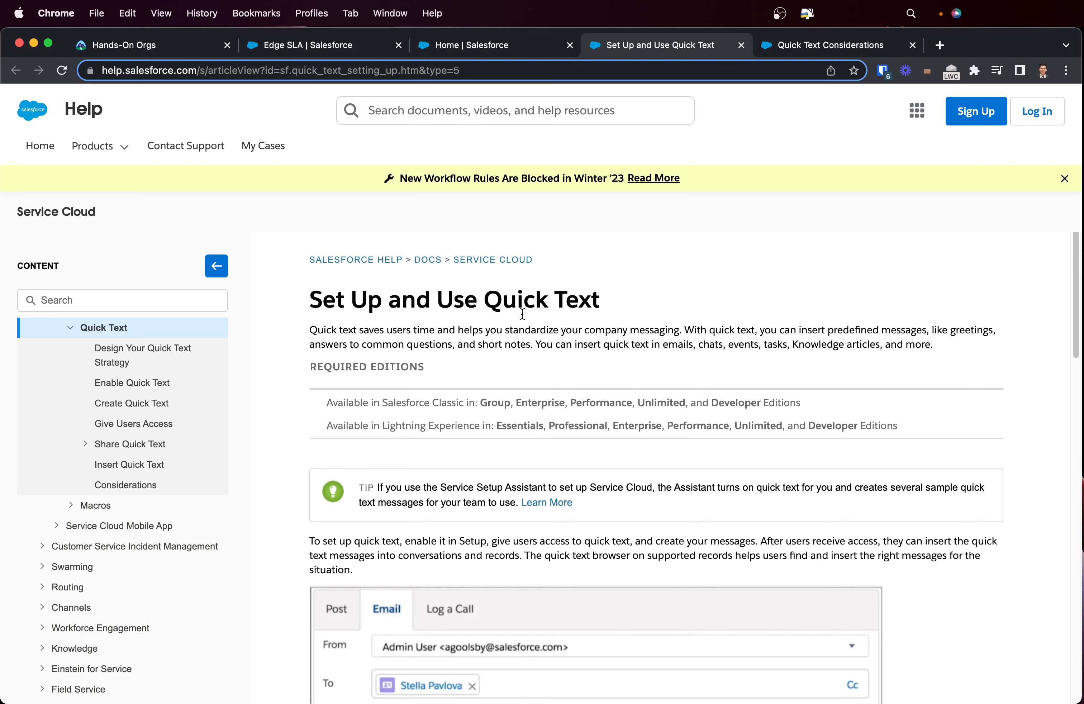
drag(484, 298, 600, 303)
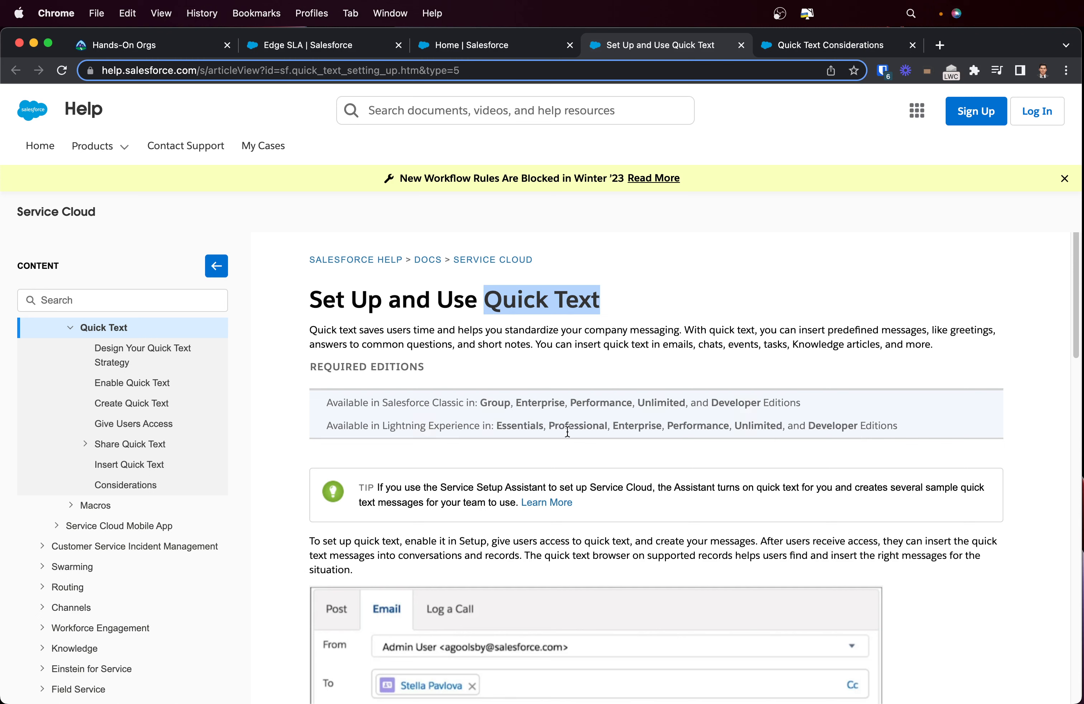
click(522, 452)
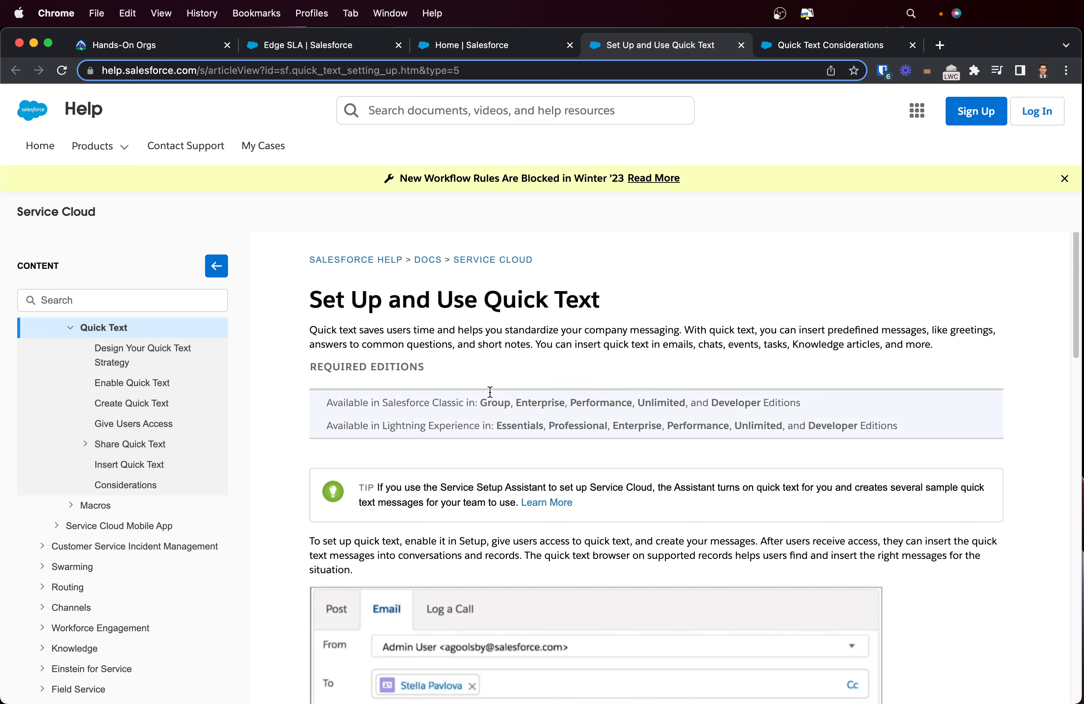
Go to the Edge SLA opportunity page and open Salesforce Setup from it in its own browser tab
click(289, 47)
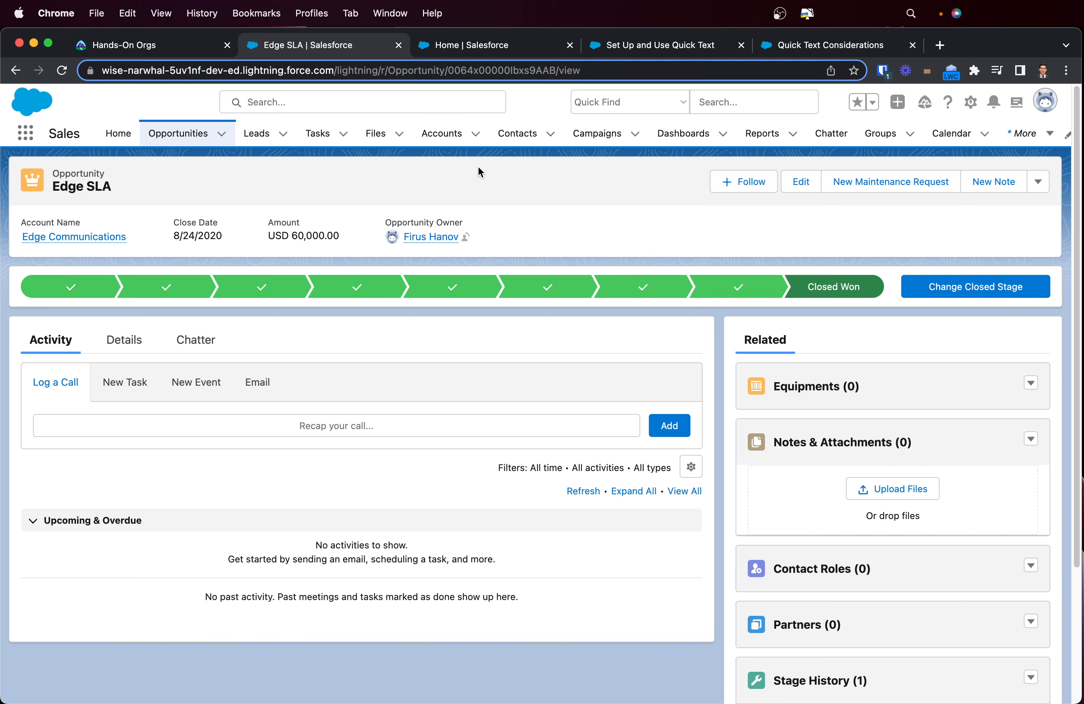
click(972, 105)
click(901, 143)
click(434, 46)
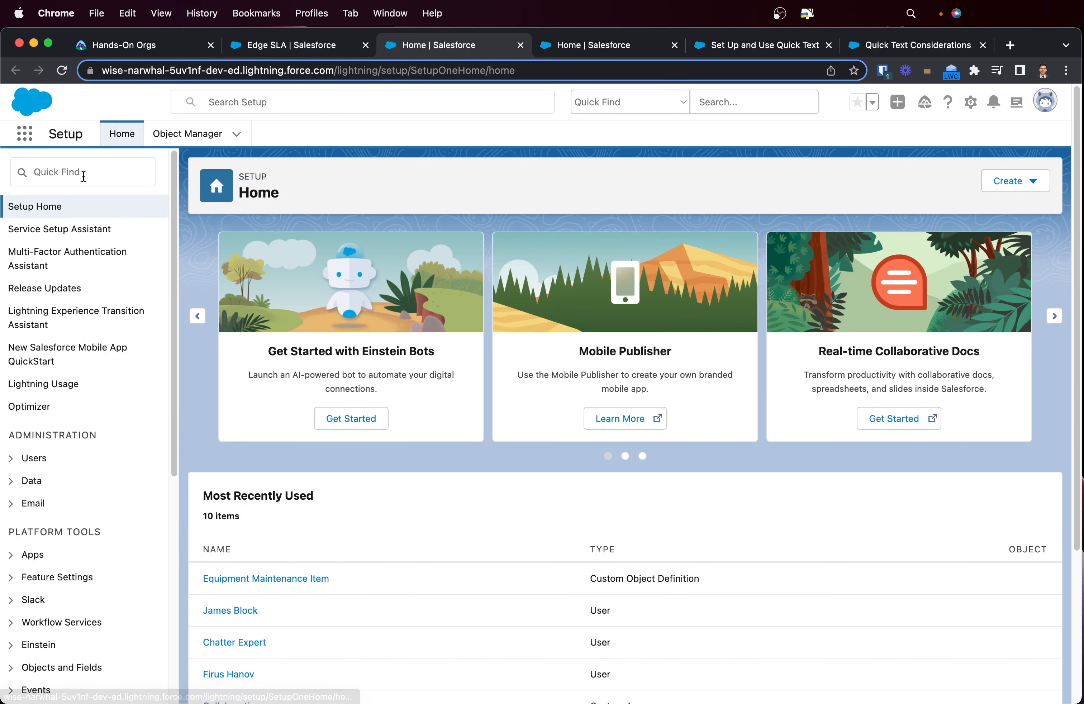
Find Quick Text Settings in Setup by searching for "quick" and enable Quick Text
click(83, 176)
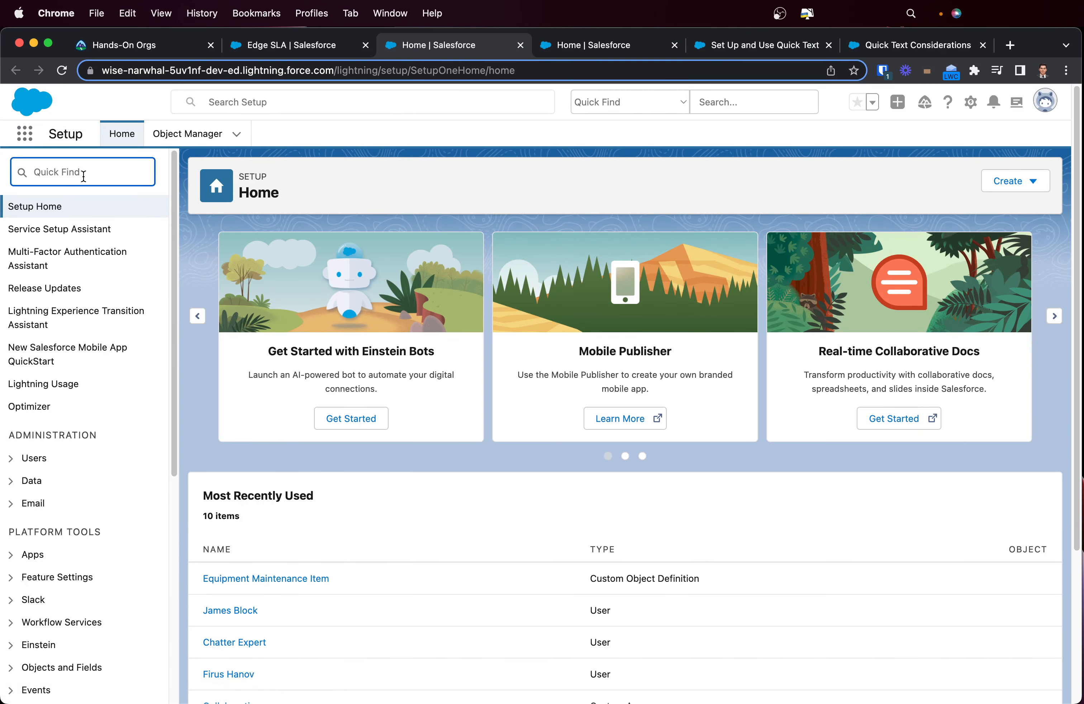
text(quick)
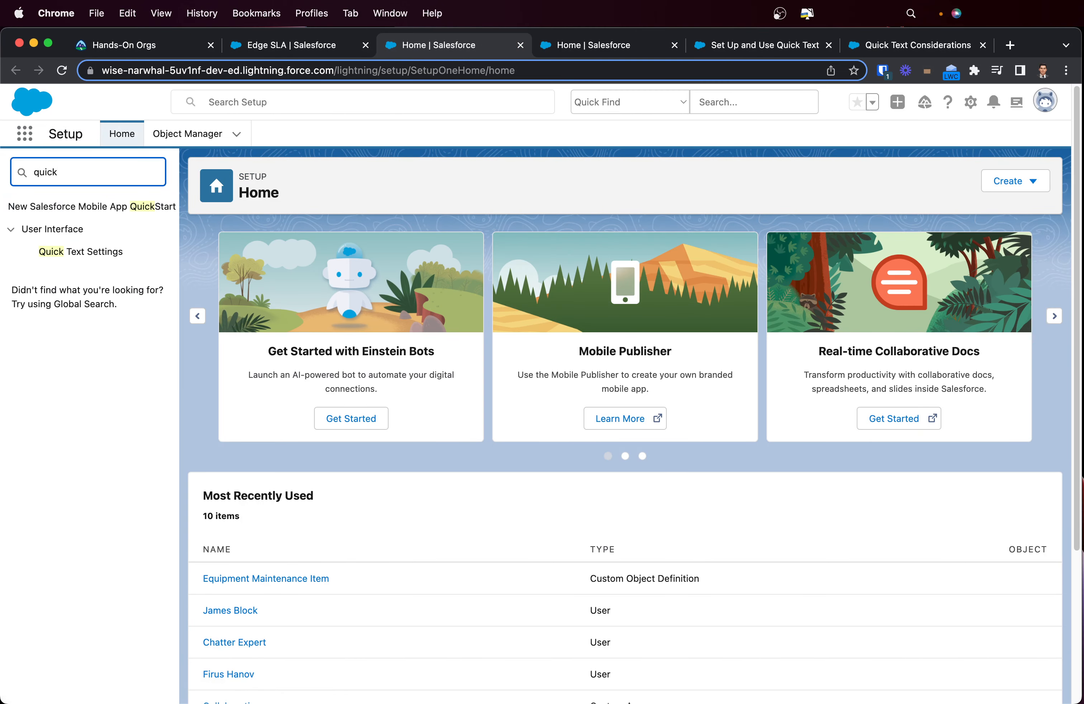
click(108, 255)
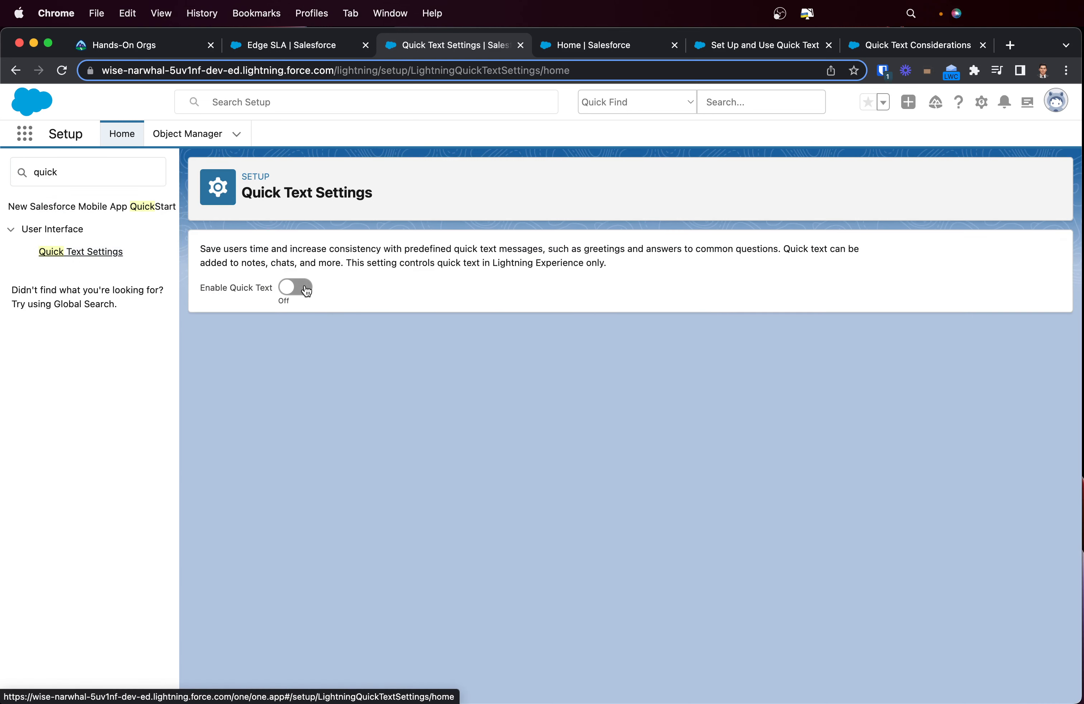
click(302, 291)
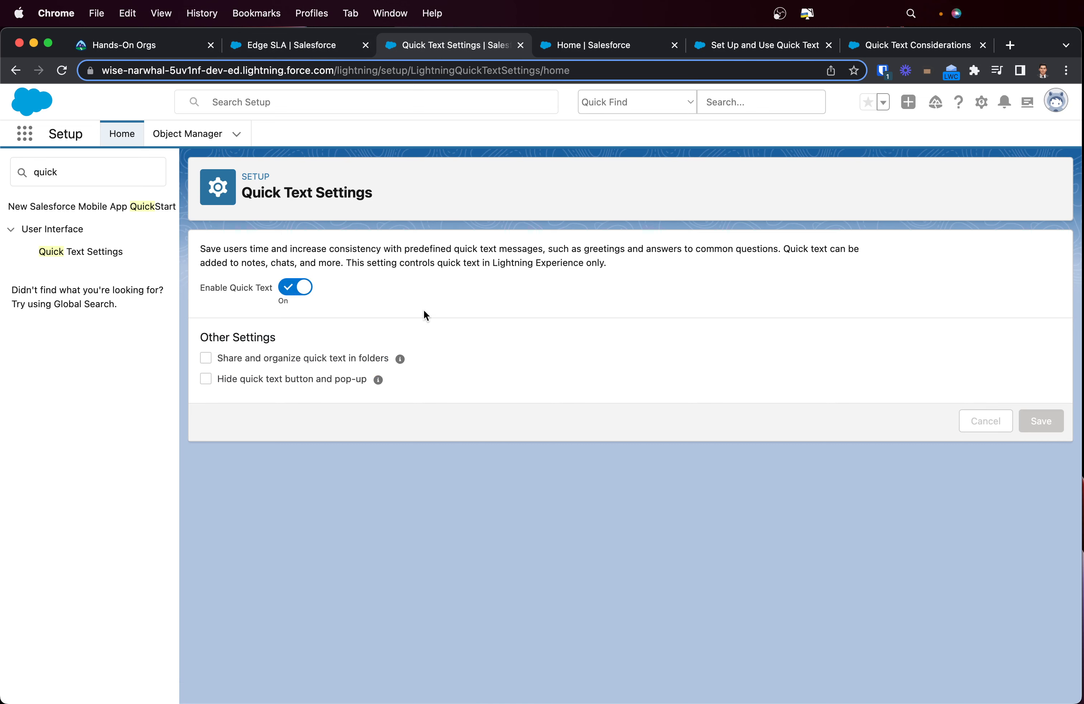
Return to the Edge SLA opportunity and reload its page
click(285, 49)
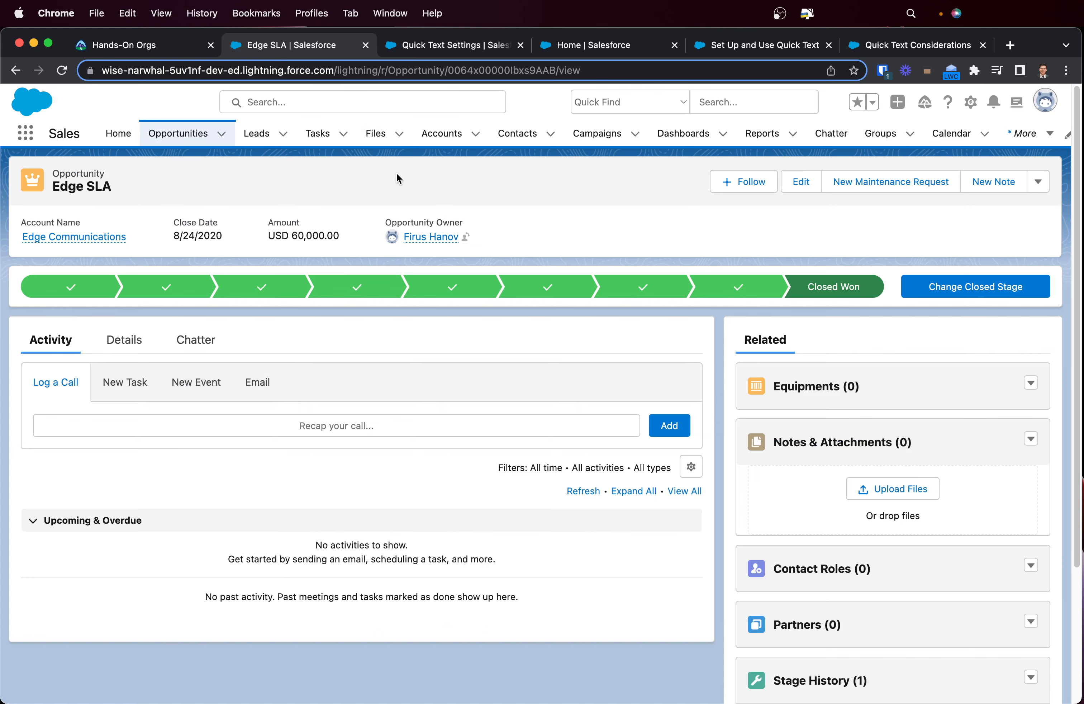
key(super+r)
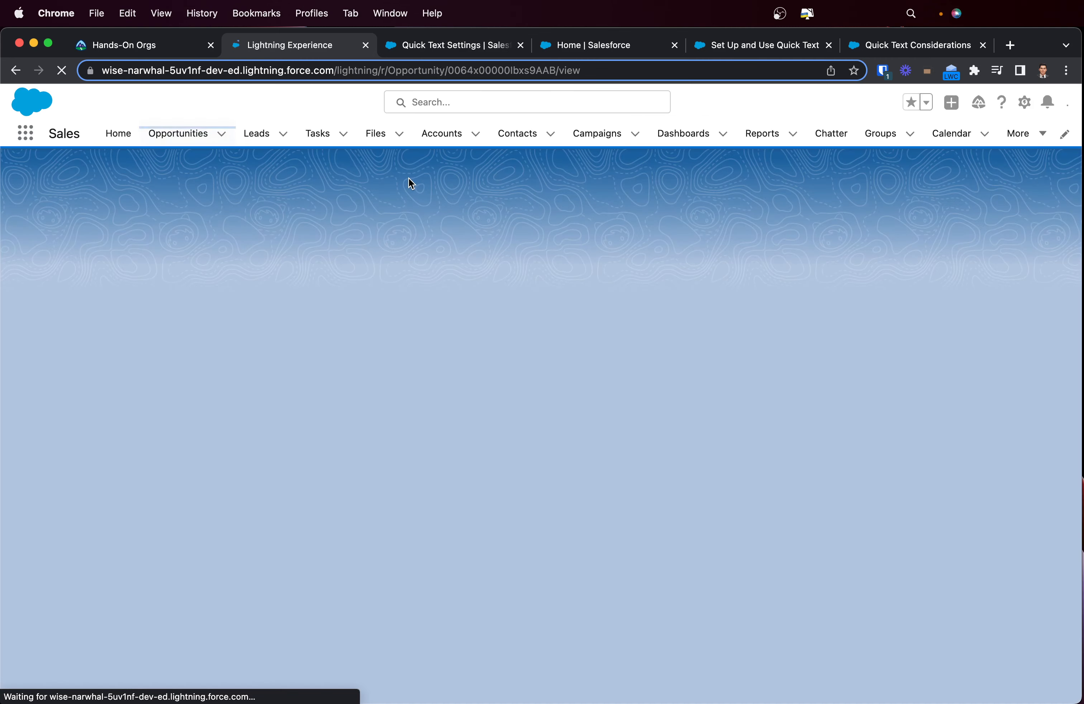
key(super+r)
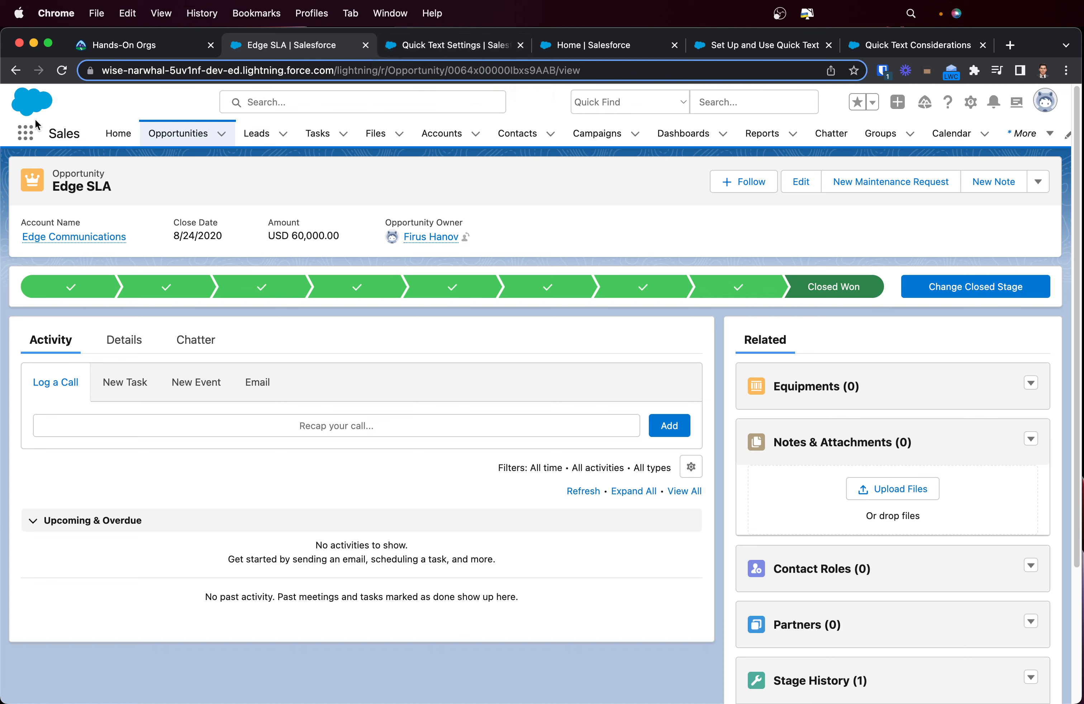
Find the Quick Text item by searching for "qui", open it in a new browser tab and place that tab before Edge SLA
click(25, 133)
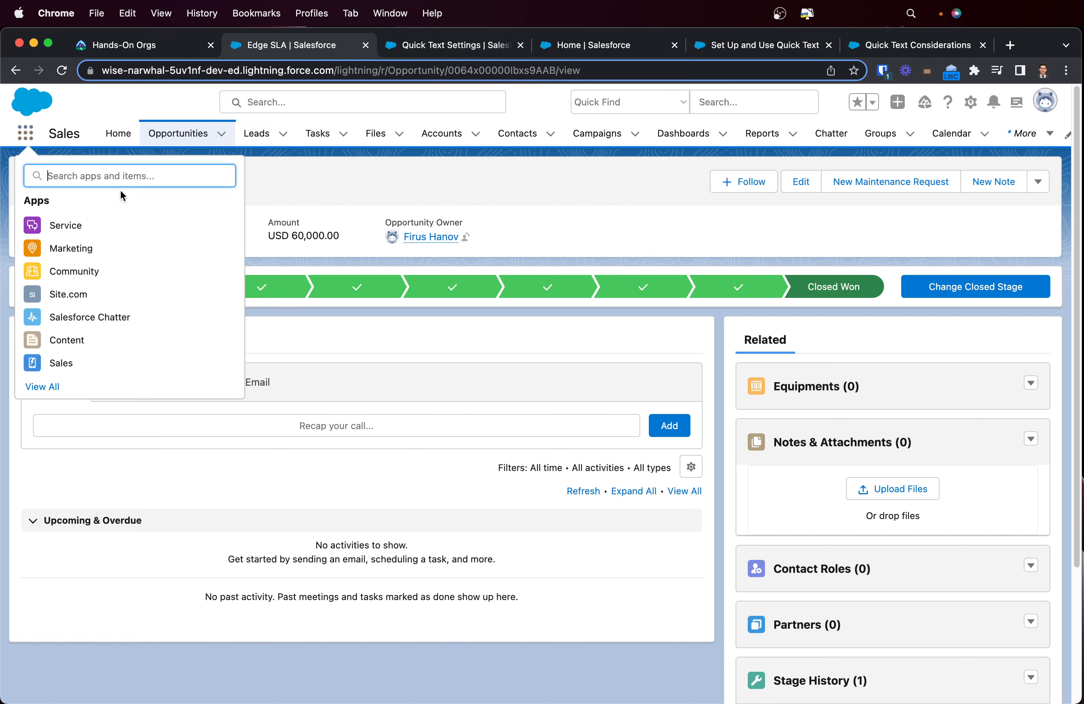
text(qui)
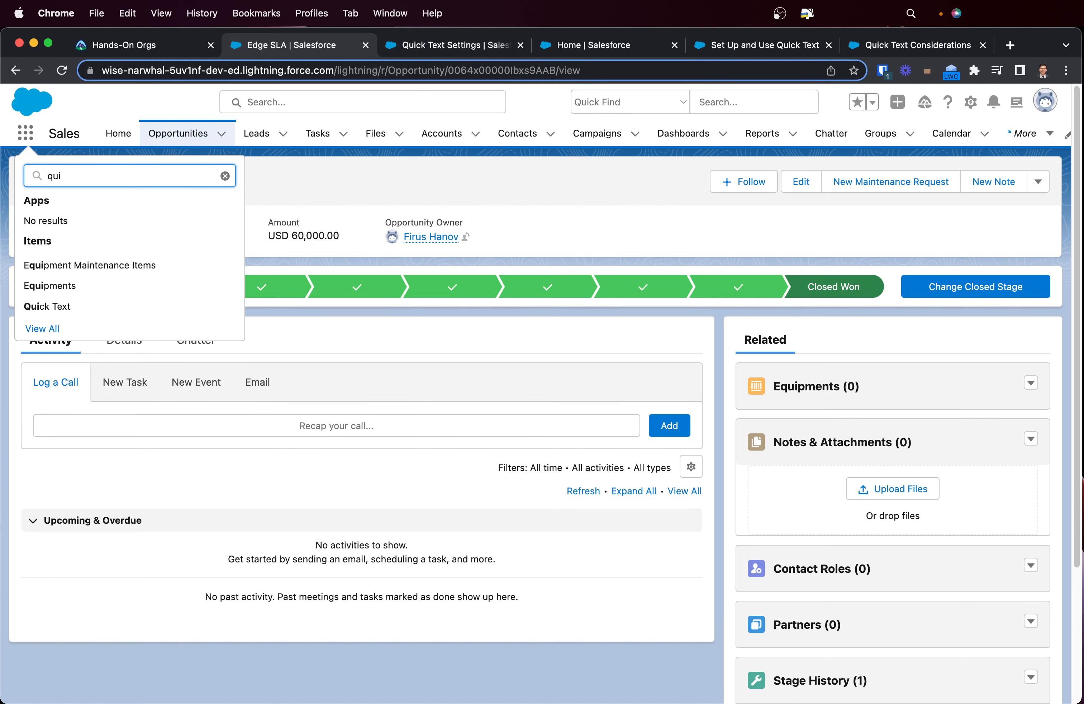
super+click(64, 306)
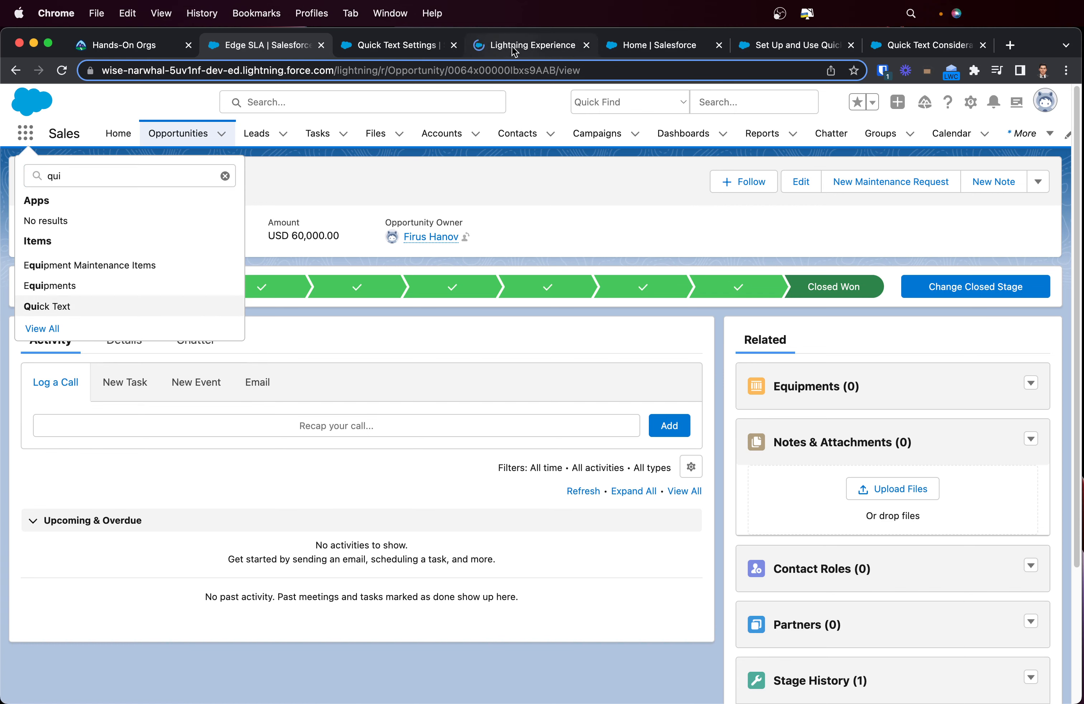
drag(535, 46, 264, 57)
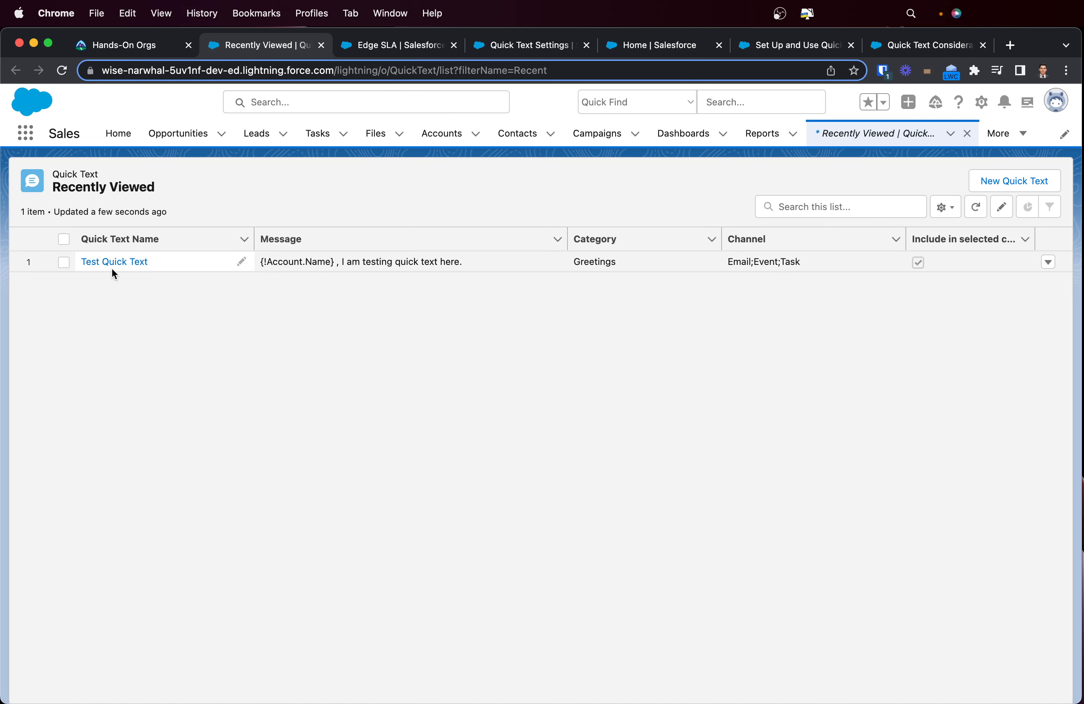
Start a new quick text record and name it "Test 2 quick text"
click(1019, 182)
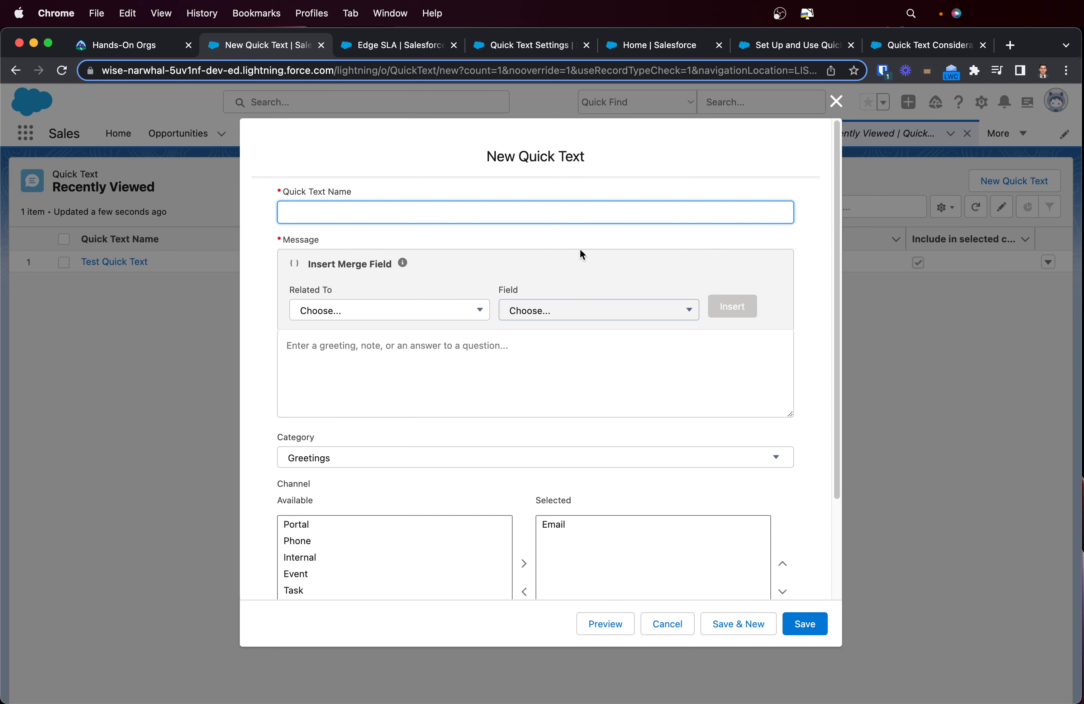
text(Test 2 quick text)
click(545, 362)
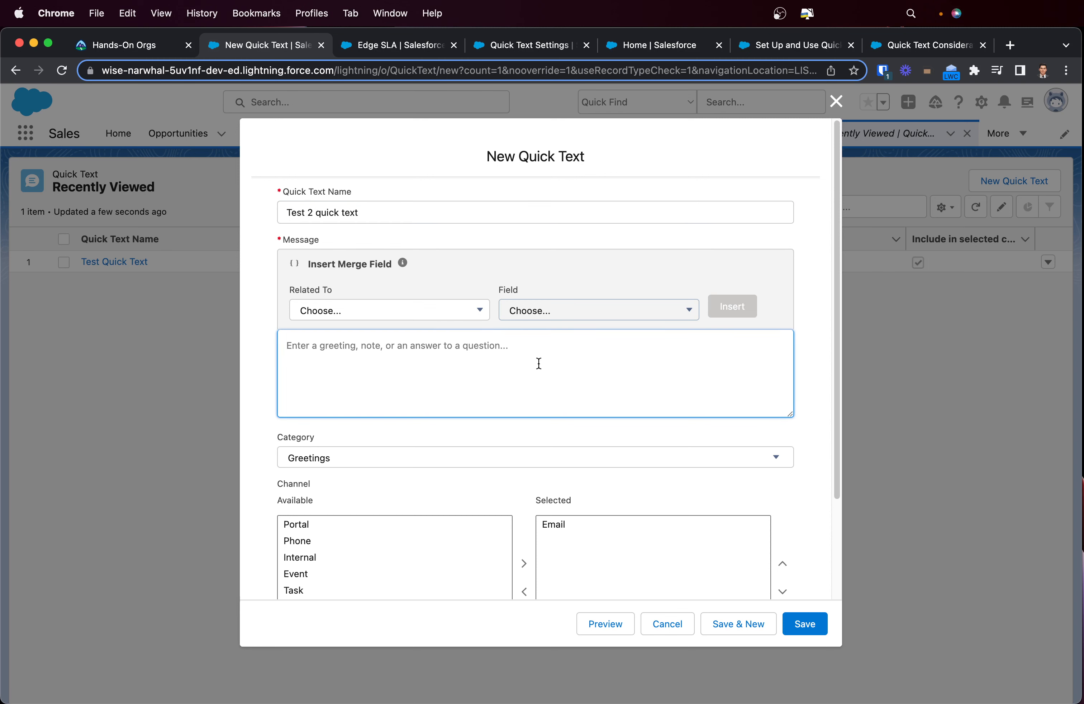
Compose the message from the Account object's Account Name merge field, followed by ", needs to add two additional bags of potatoes."
click(439, 317)
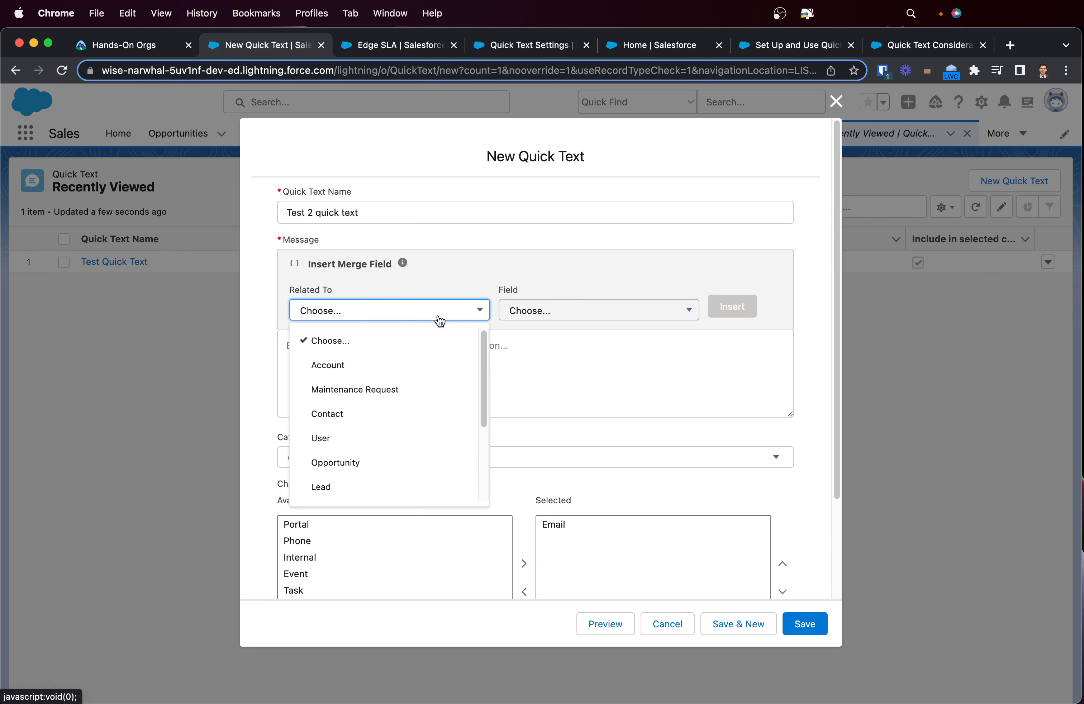
click(614, 361)
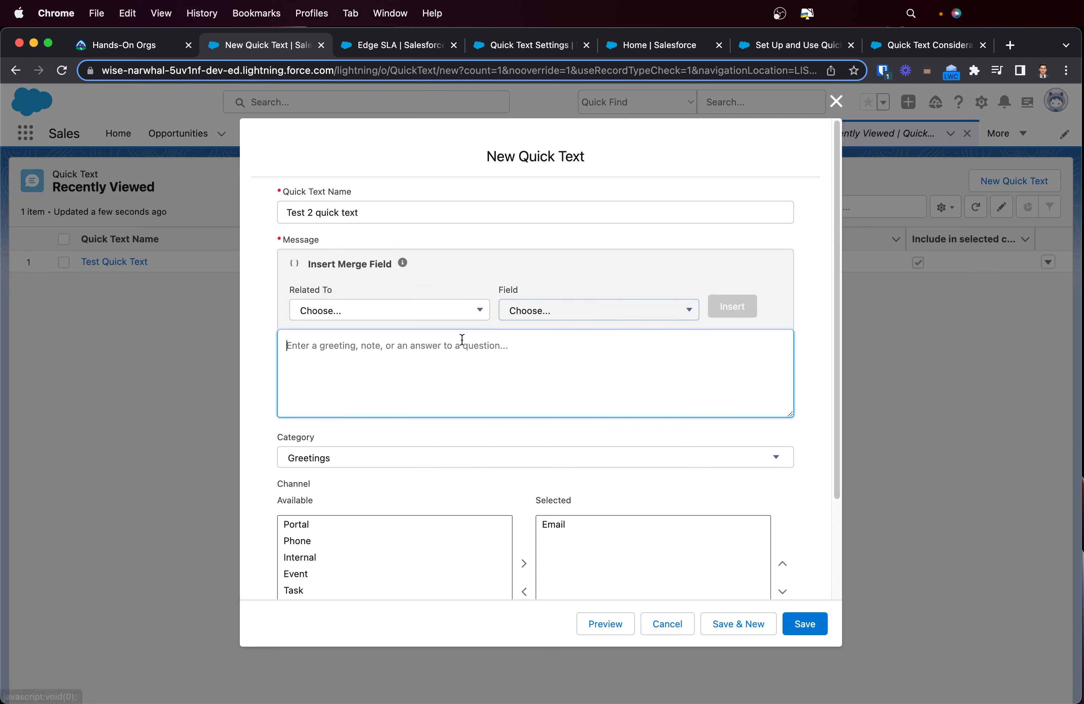
click(421, 319)
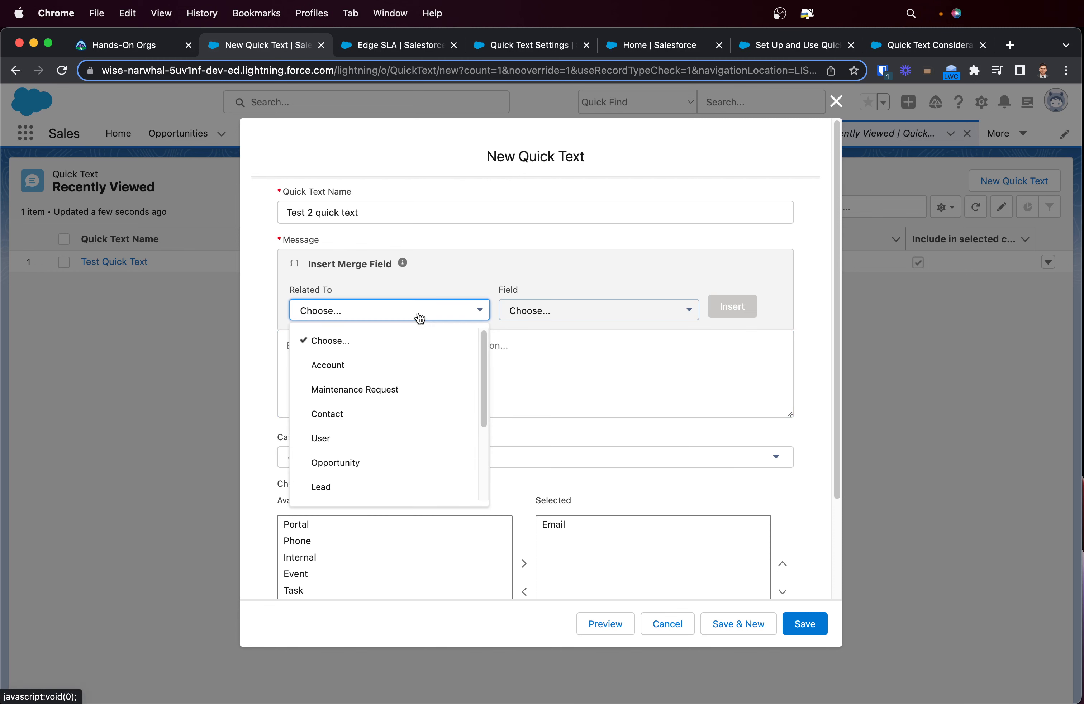
click(341, 368)
click(354, 352)
click(520, 319)
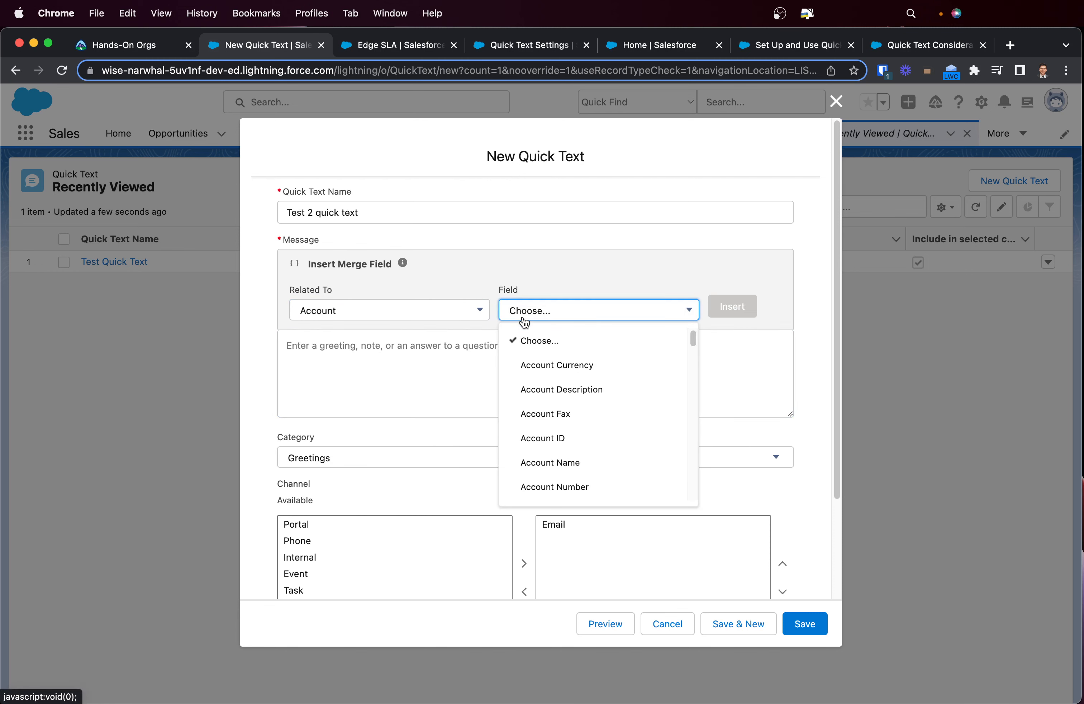
key(Down)
key(Down)
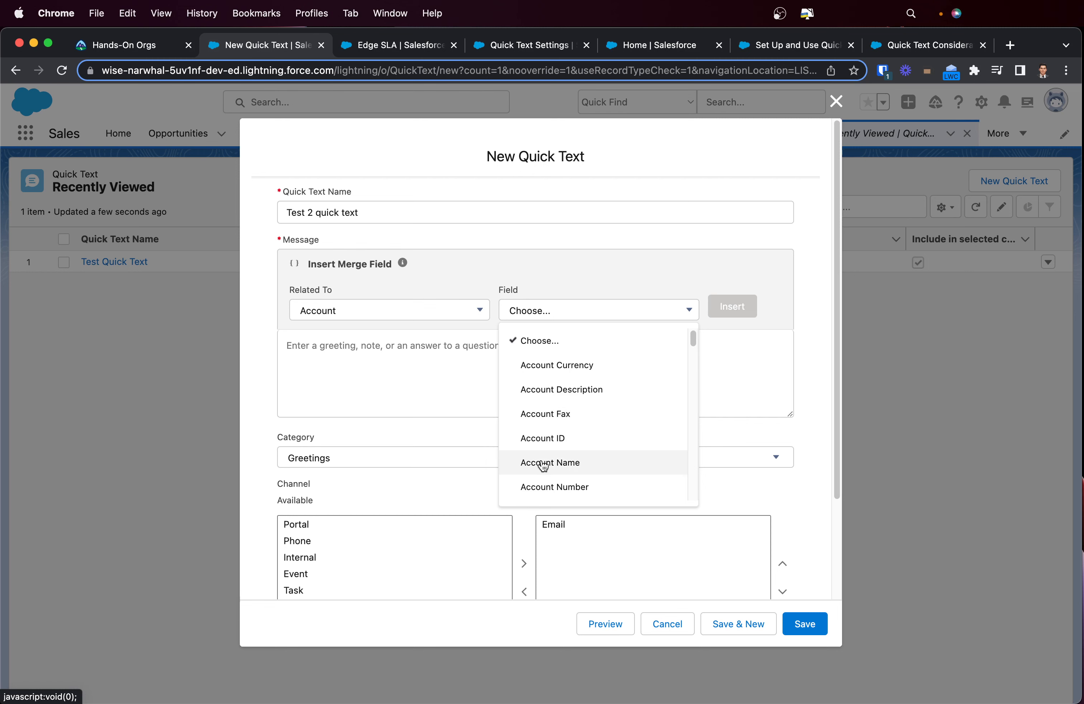
key(Return)
click(430, 353)
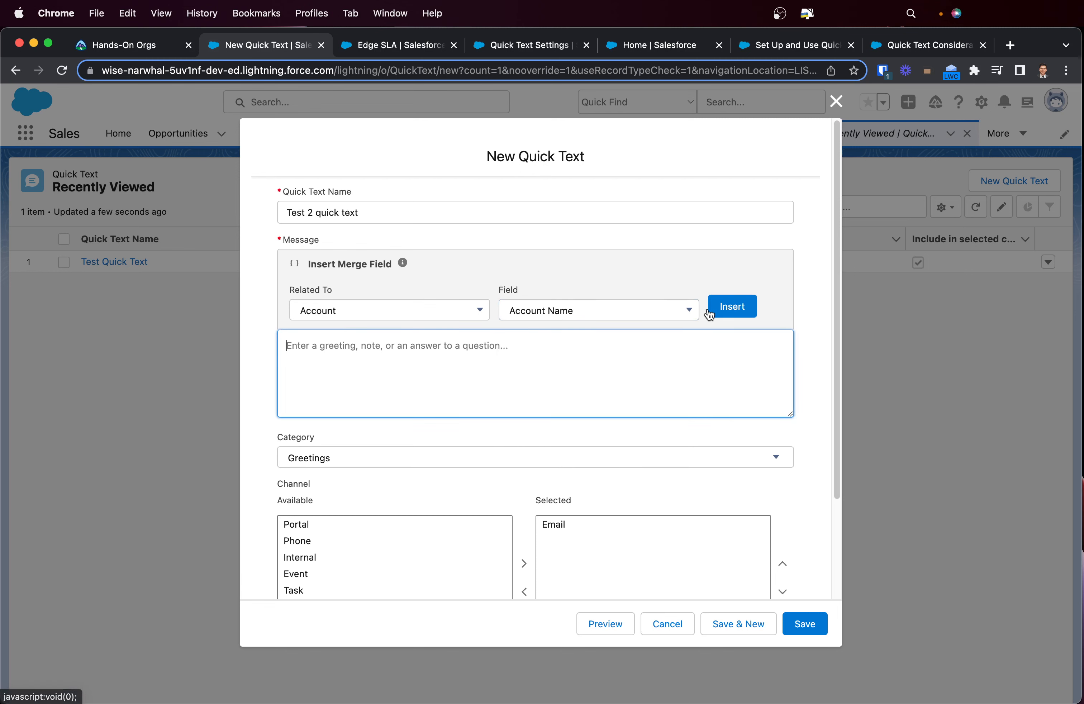
click(724, 314)
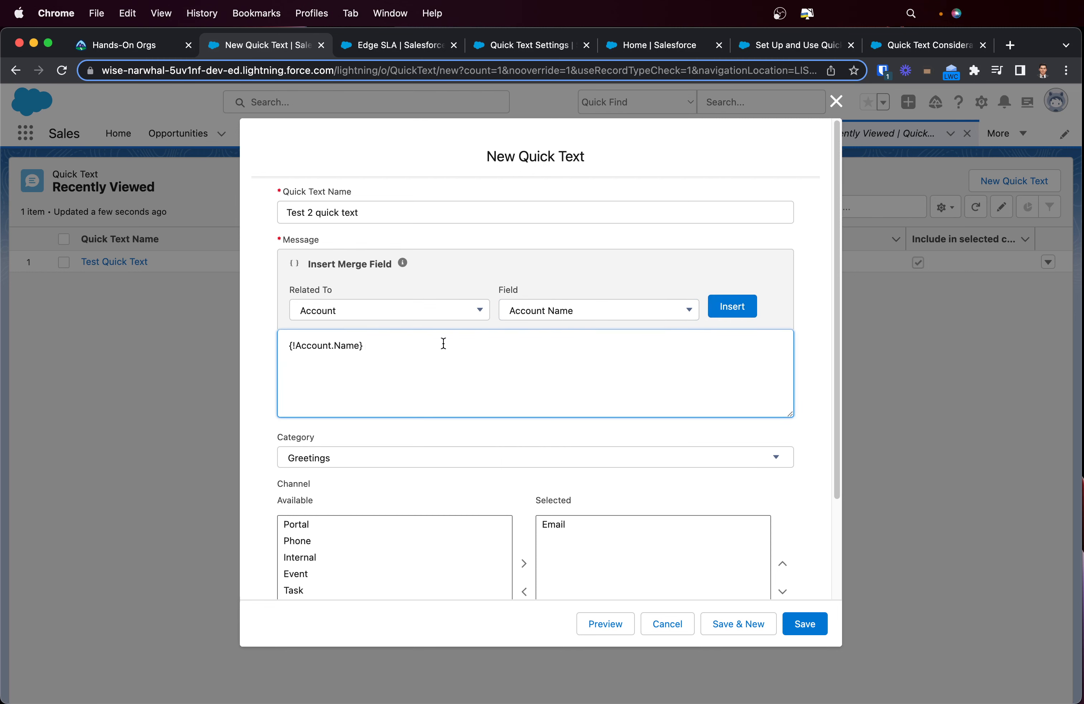
text(, needs to add two additional bags)
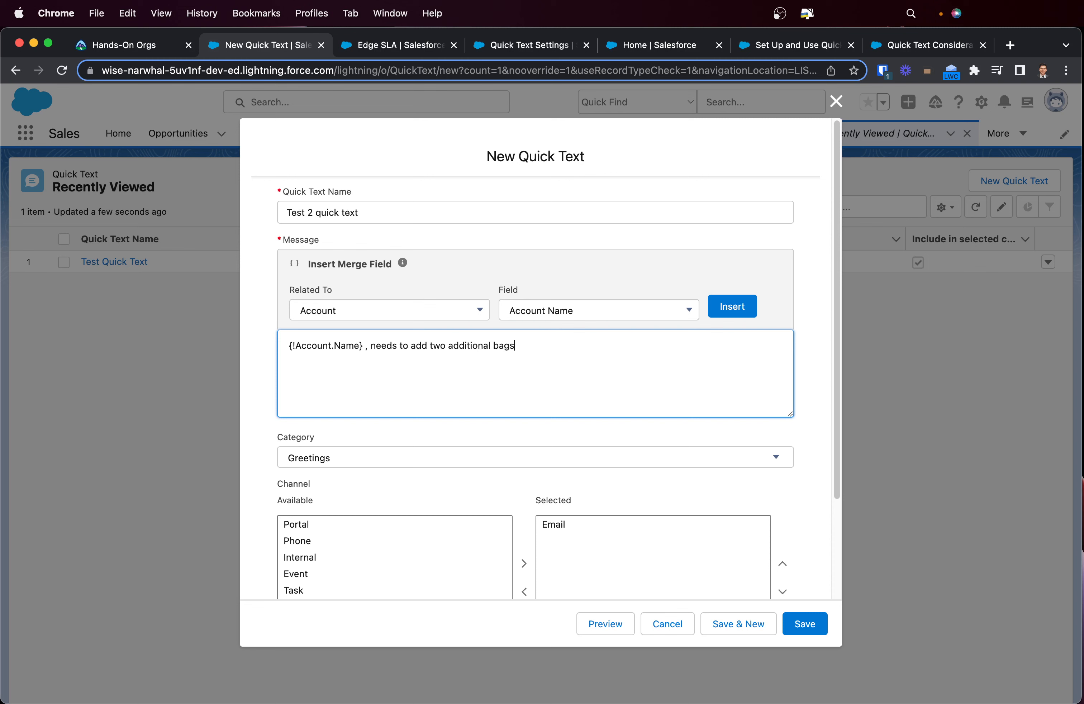
text( of potatoes.)
Add the Portal, Phone, Internal, Event and Task channels to the selected channels and save the quick text
scroll(810, 436, down, 2)
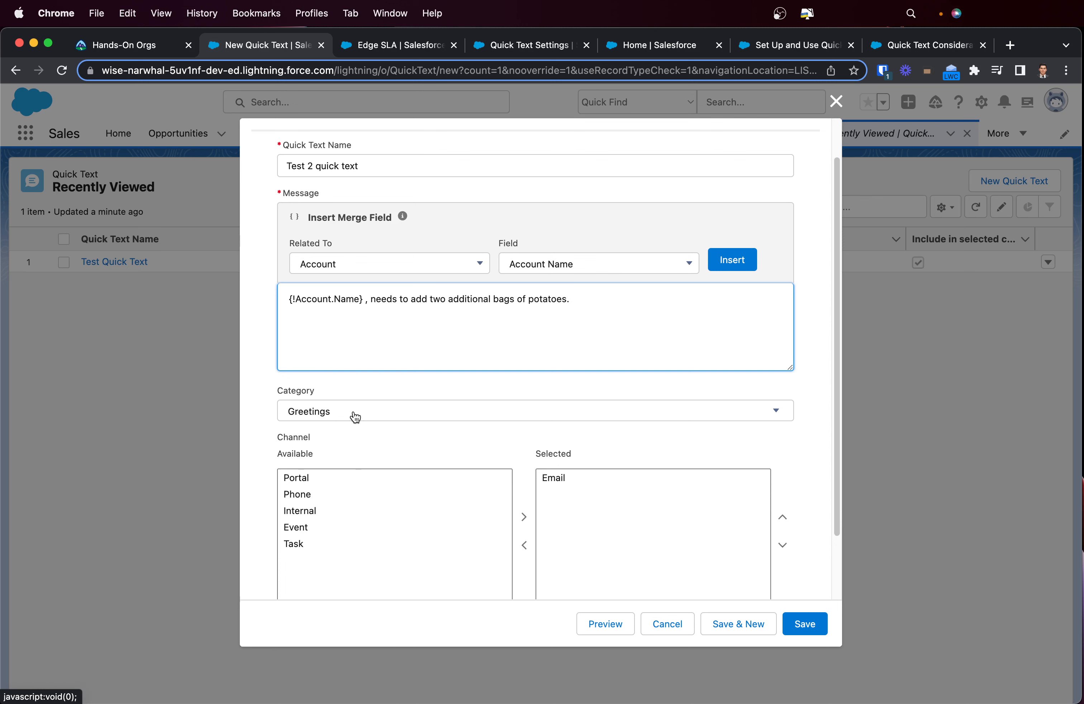
scroll(302, 432, down, 3)
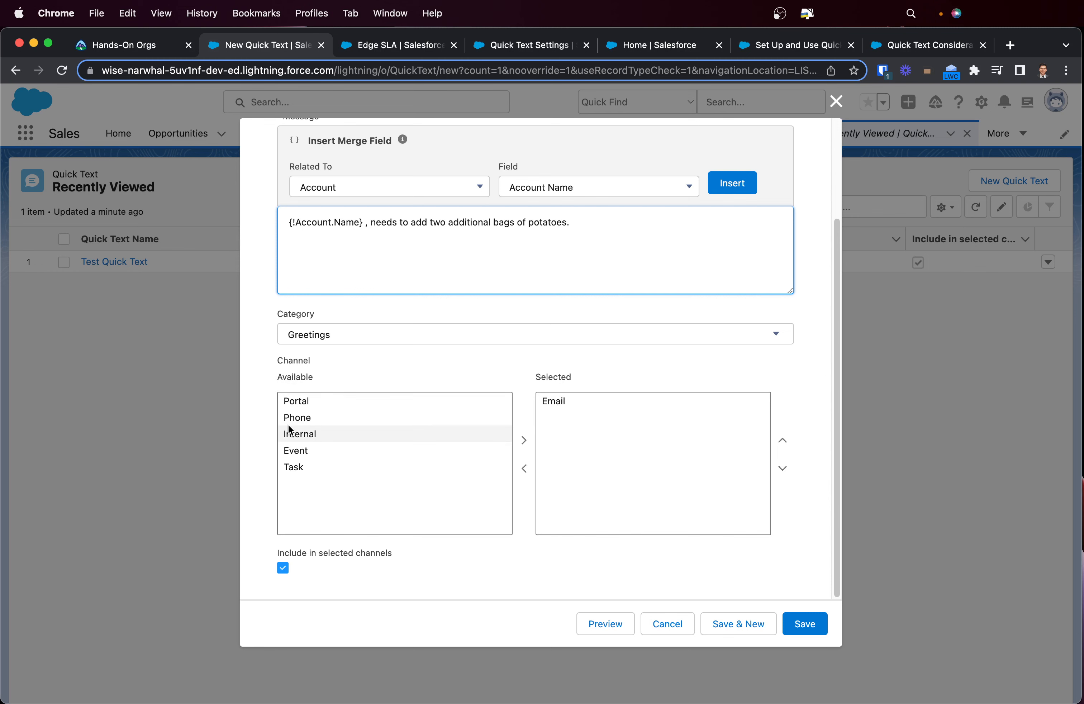
click(303, 404)
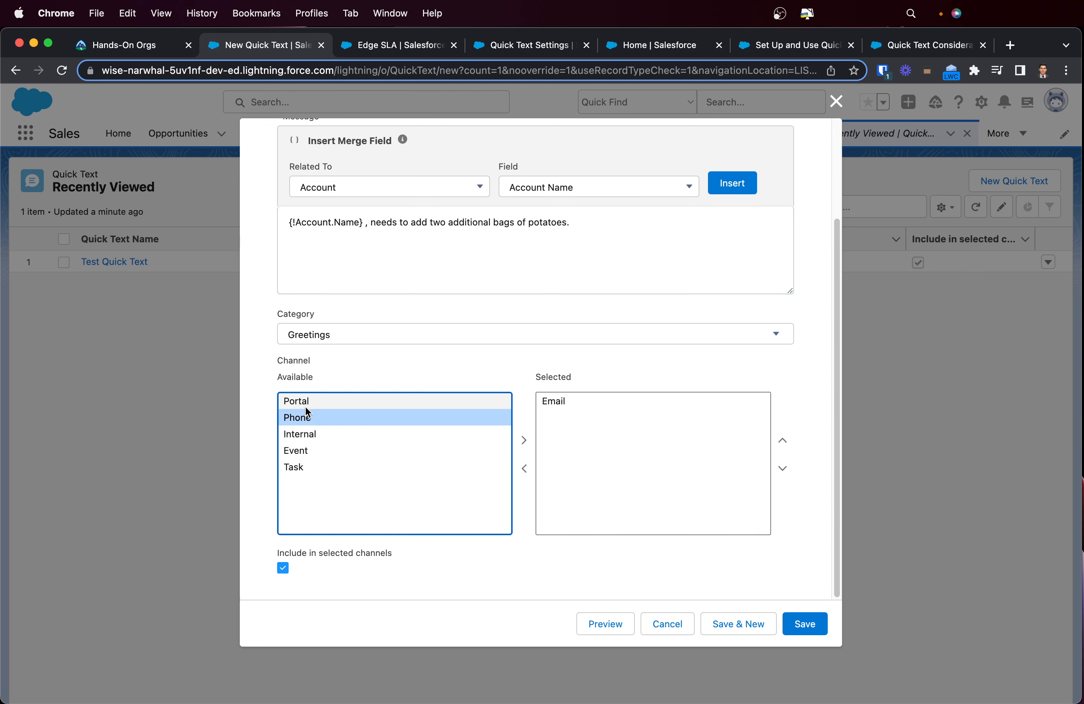
shift+click(307, 467)
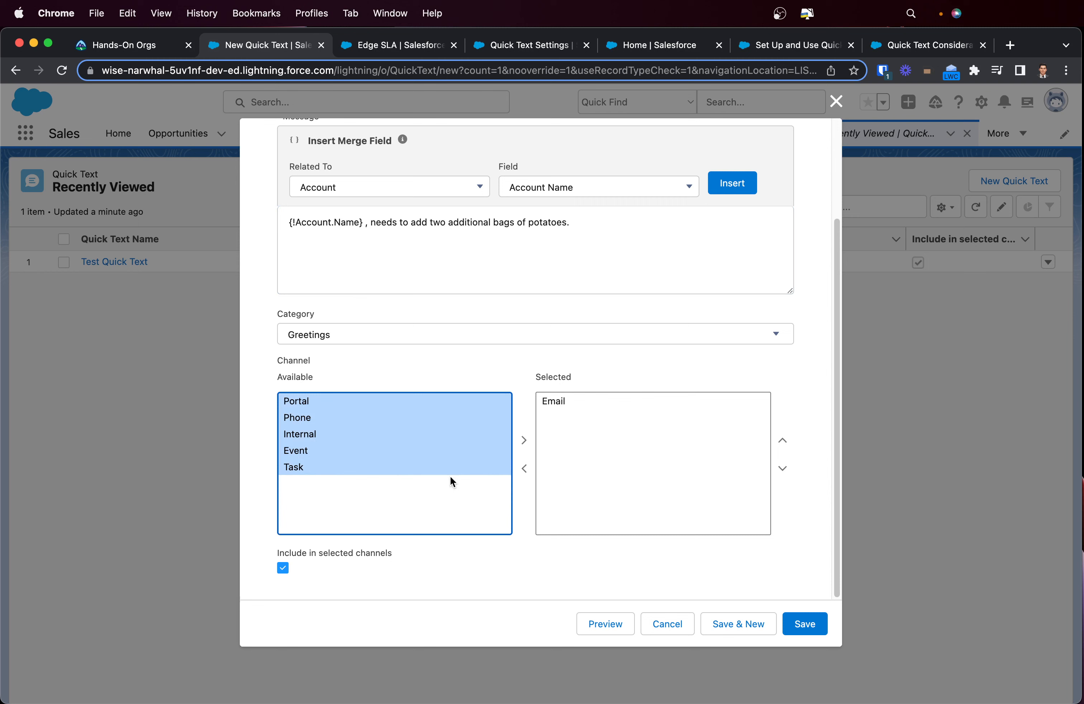
click(523, 440)
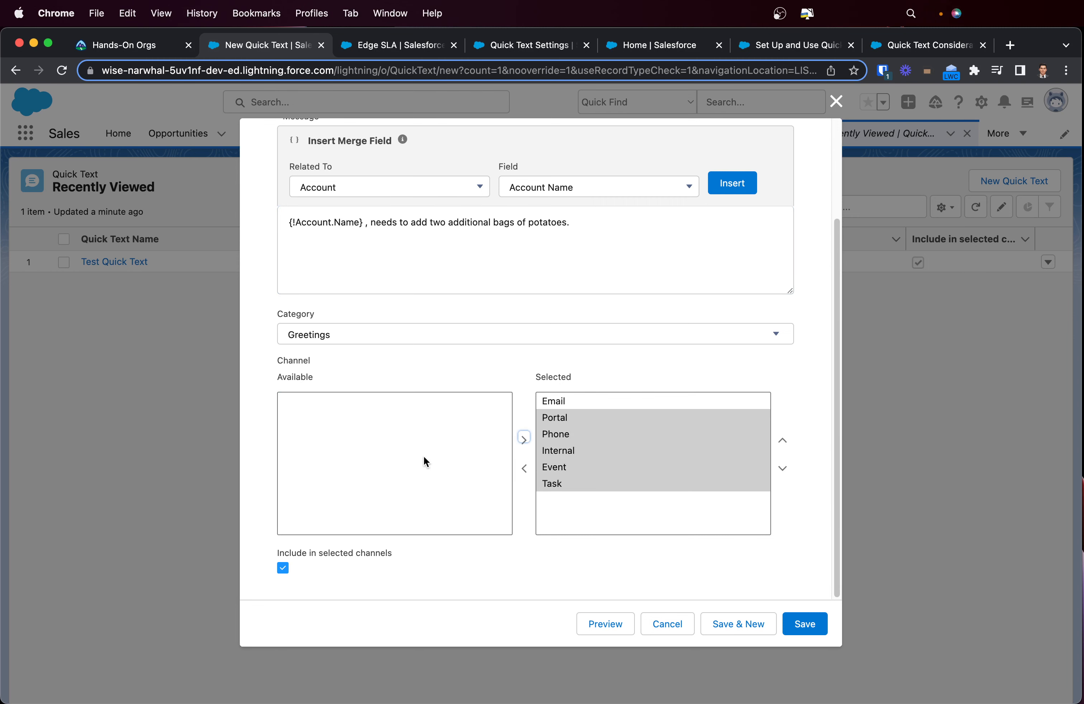
click(818, 630)
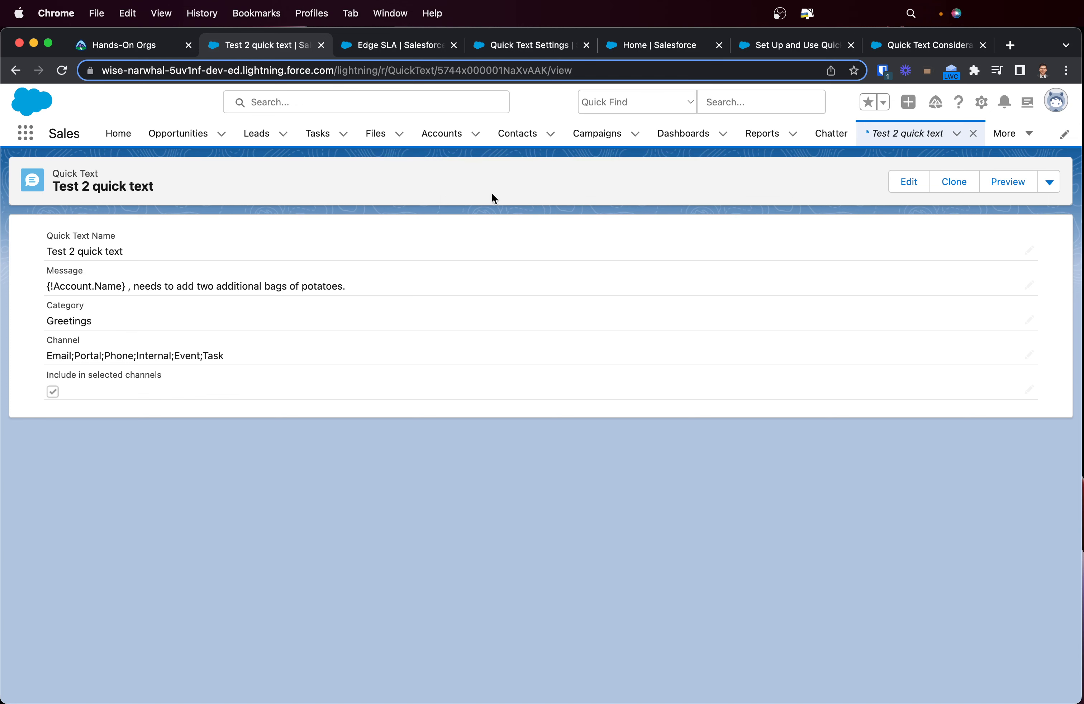
Open the Edge SLA opportunity from the Opportunities list and bring up the email composer in its activity section
click(176, 138)
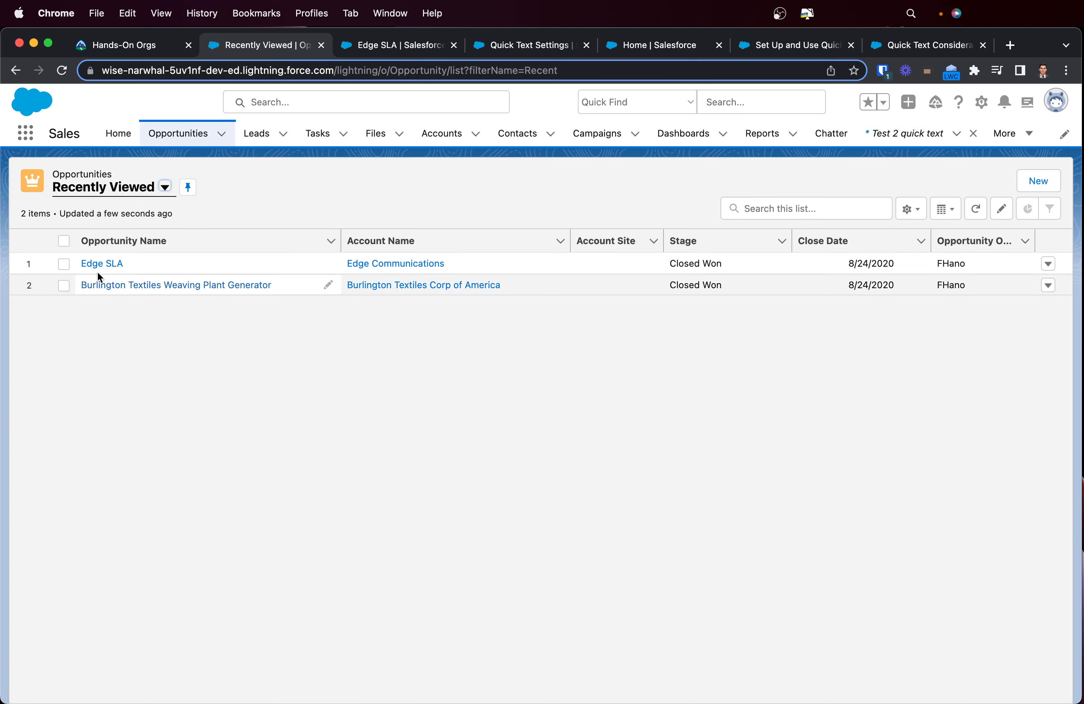
click(91, 263)
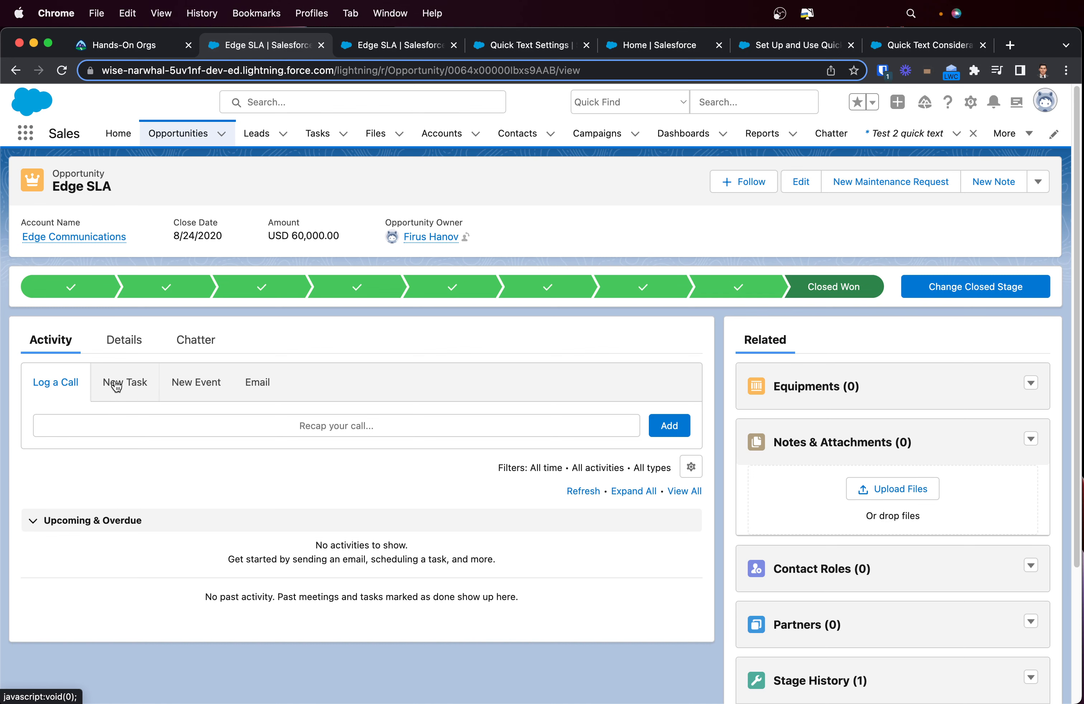
click(259, 386)
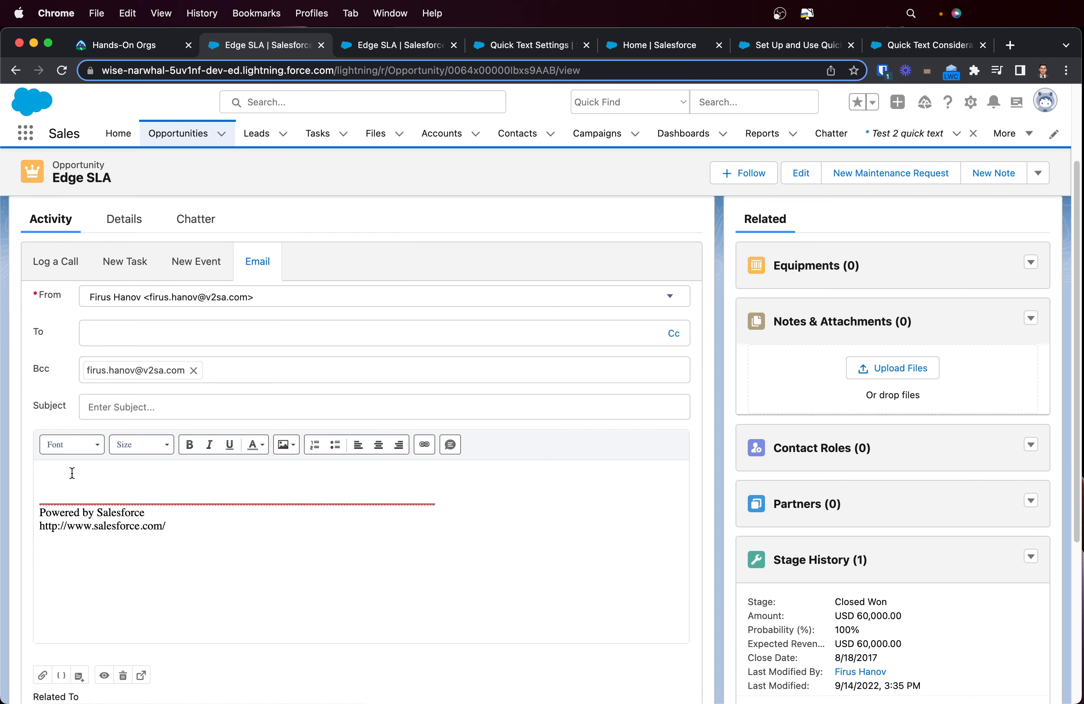
Insert the "Test 2 quick text" quick text into the email body and check its resolved account name and message
click(450, 445)
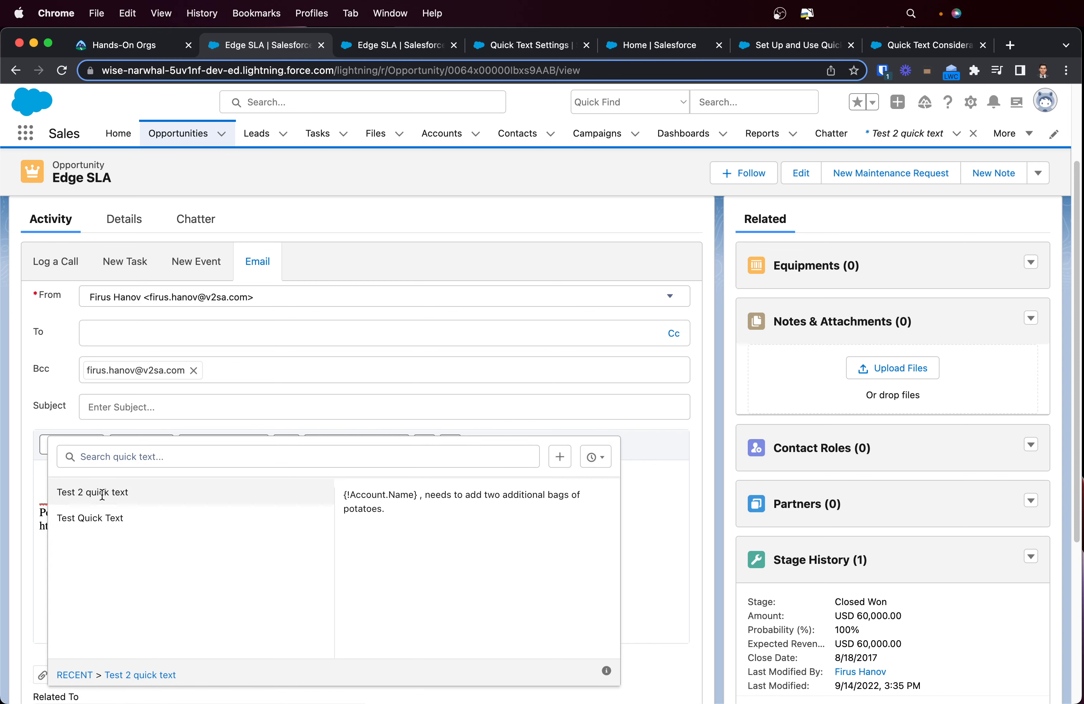
click(119, 493)
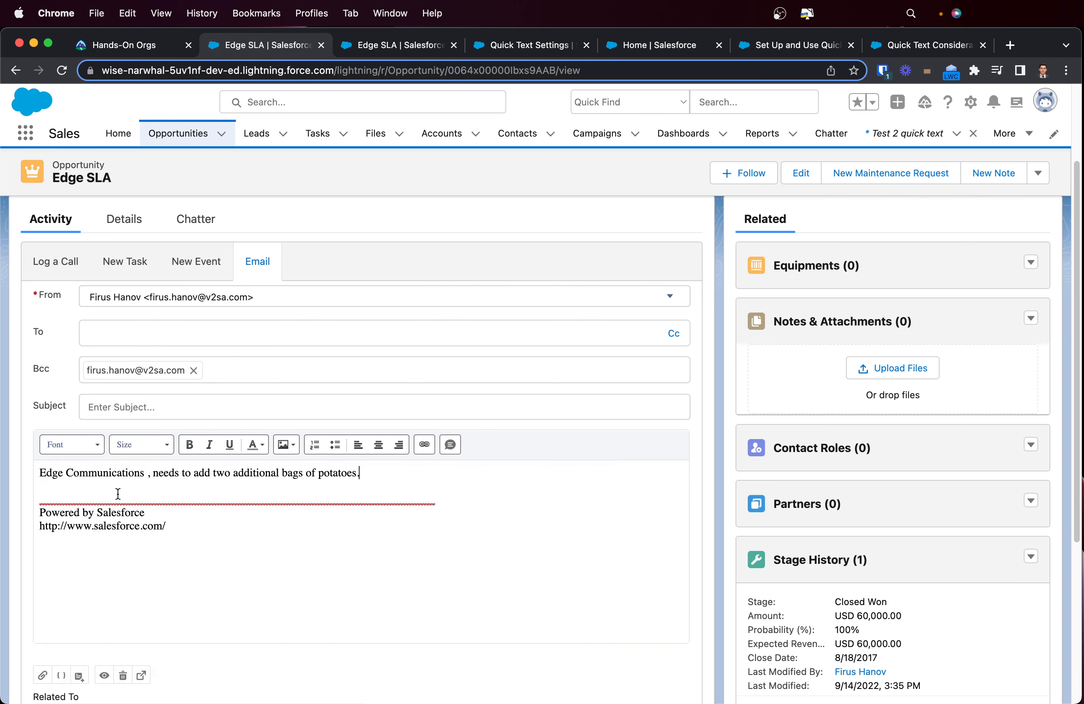
drag(42, 476, 353, 475)
click(150, 477)
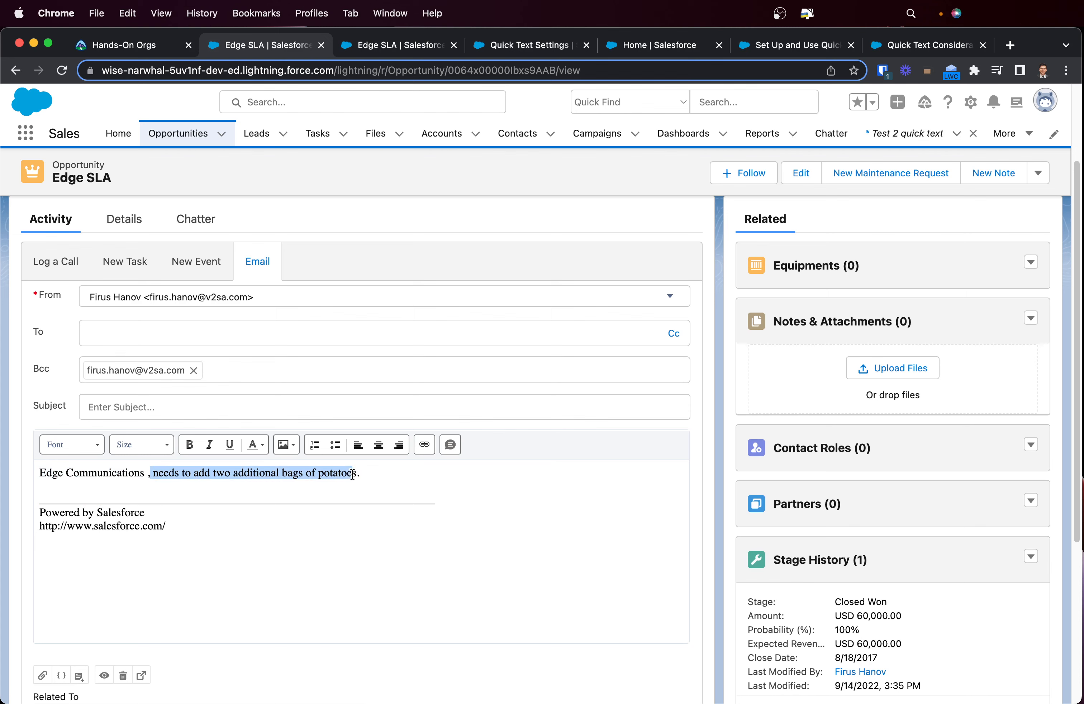
click(373, 476)
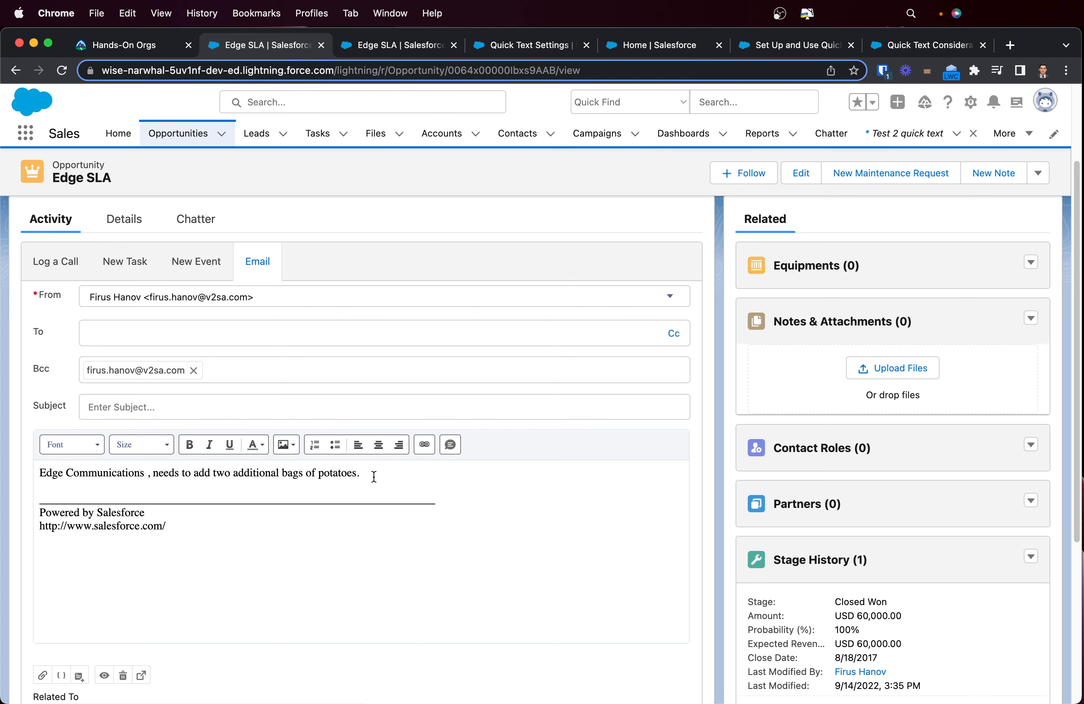
scroll(424, 513, down, 1)
scroll(421, 514, up, 4)
scroll(428, 552, down, 3)
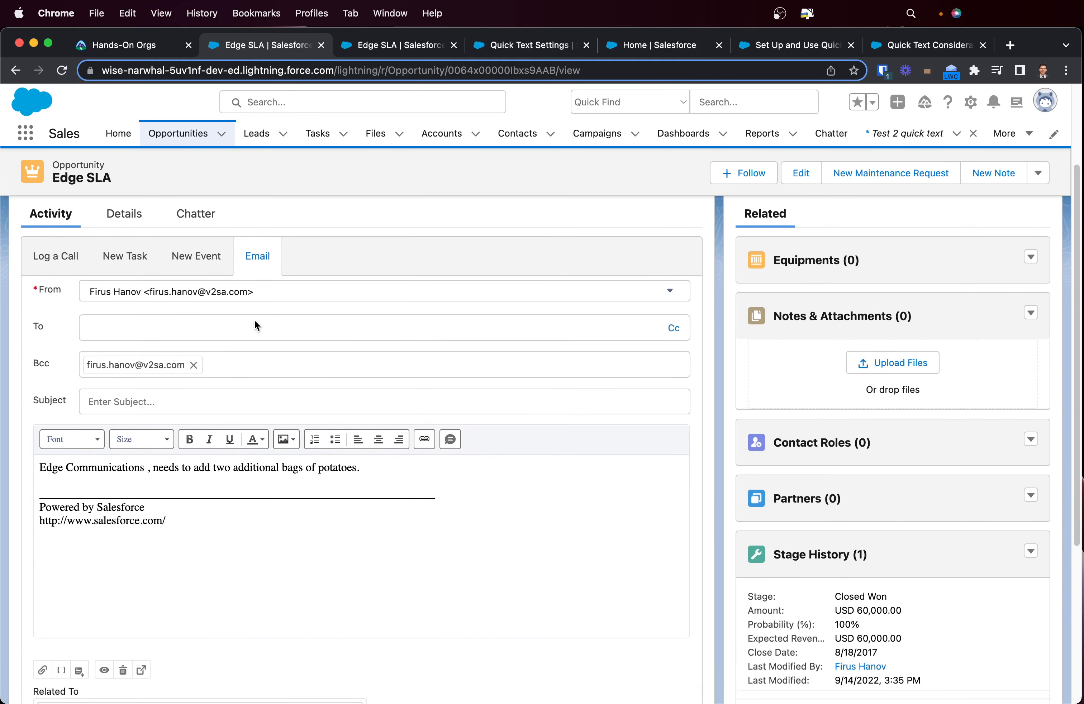
Log a call on the Edge SLA opportunity with "Test 2 quick text" inserted in the comments, and save it
click(55, 256)
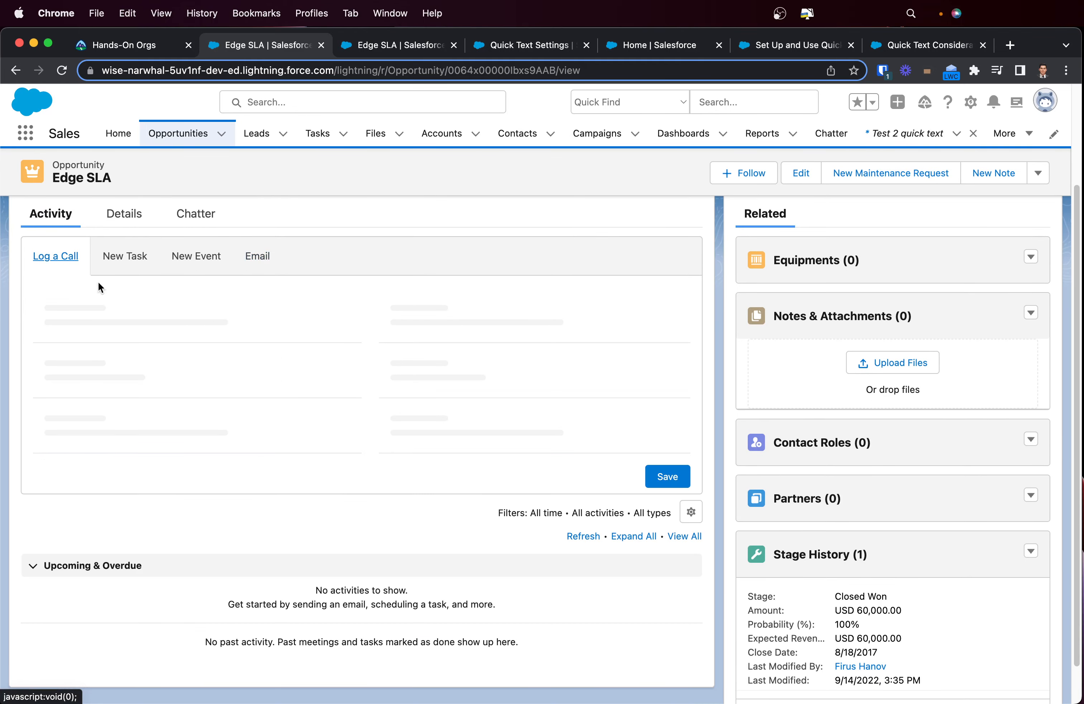
scroll(459, 444, up, 1)
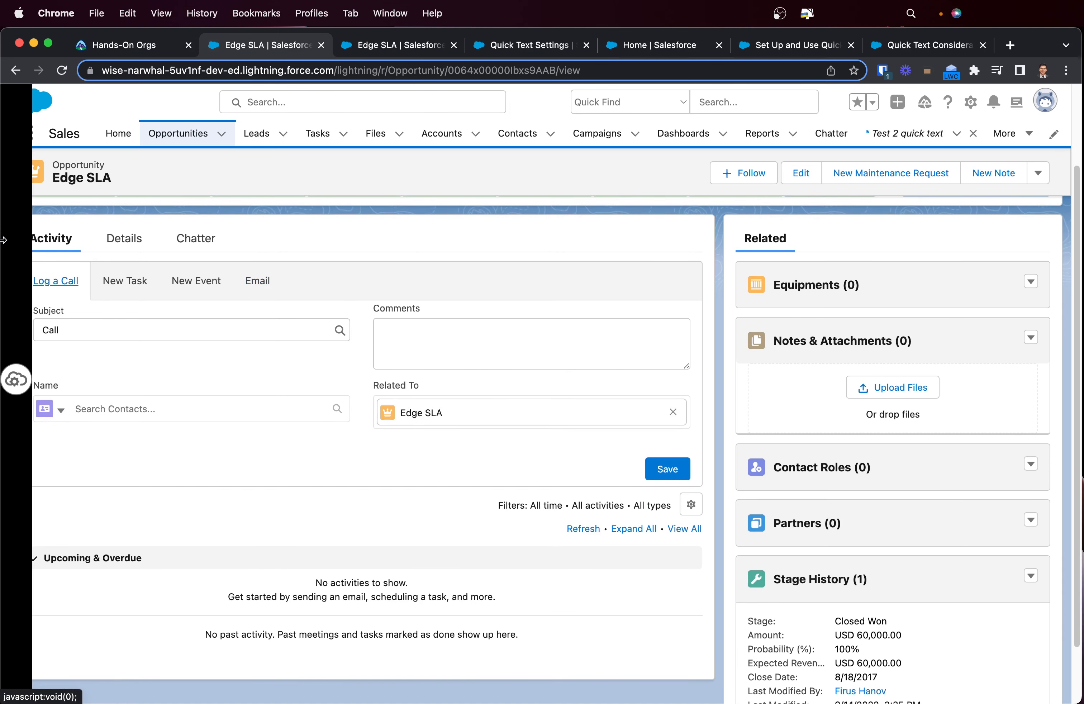
click(405, 339)
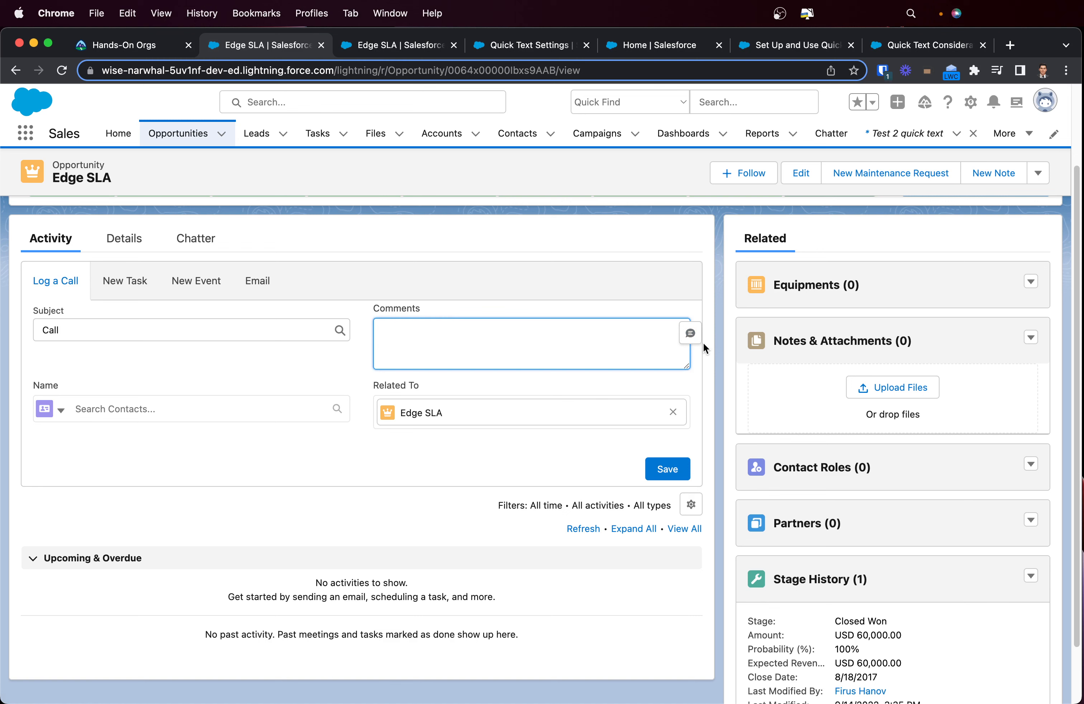
click(690, 333)
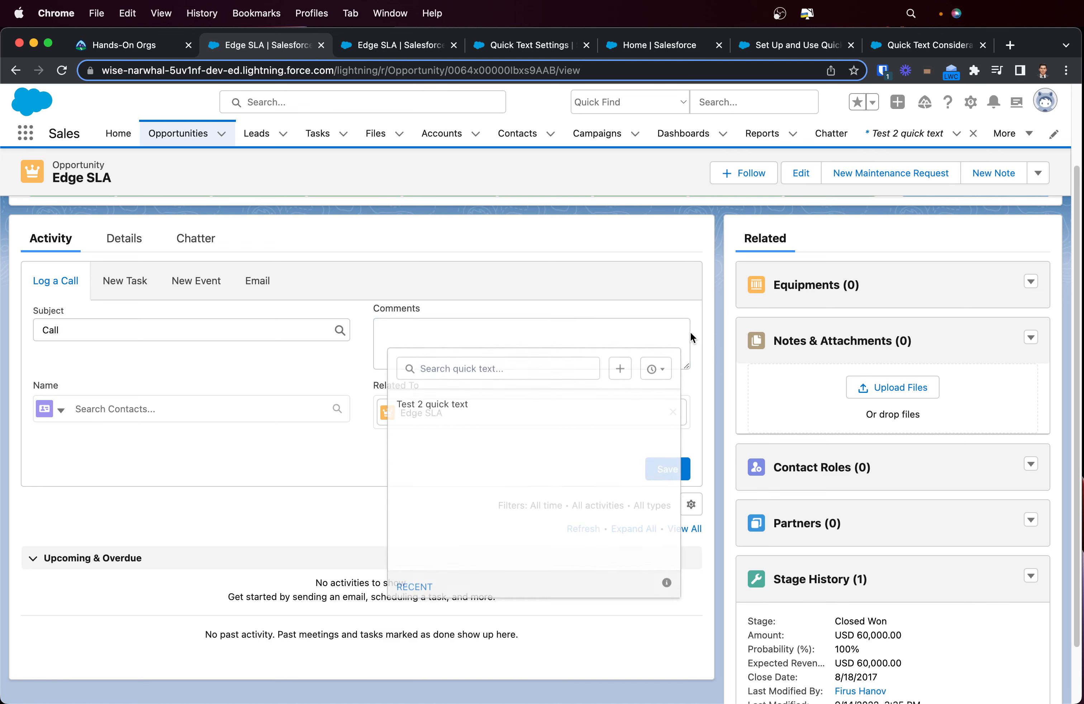
click(418, 402)
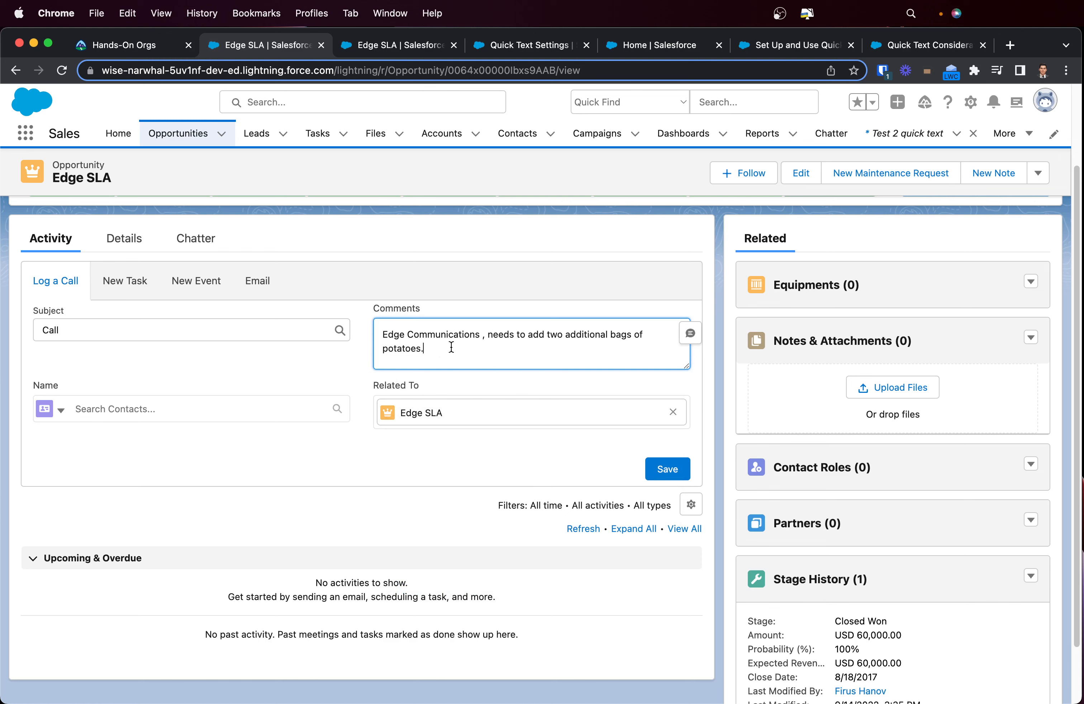
click(664, 470)
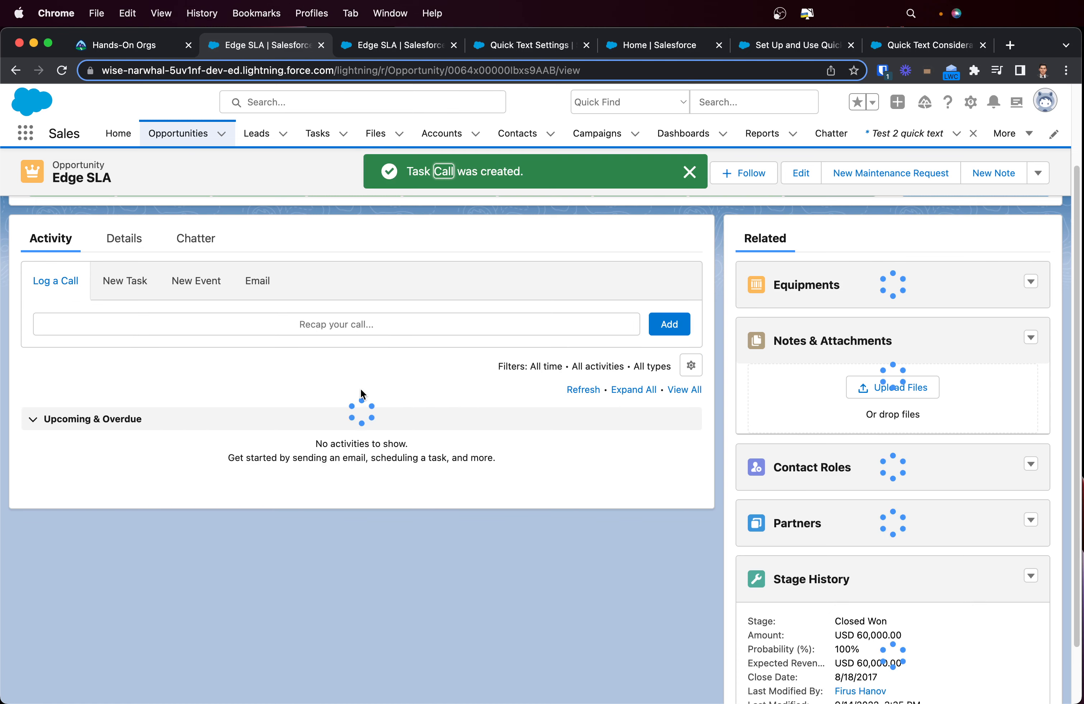
Check the opportunity's Chatter feed and post editor for a quick text option, and return to the Opportunities list
click(193, 238)
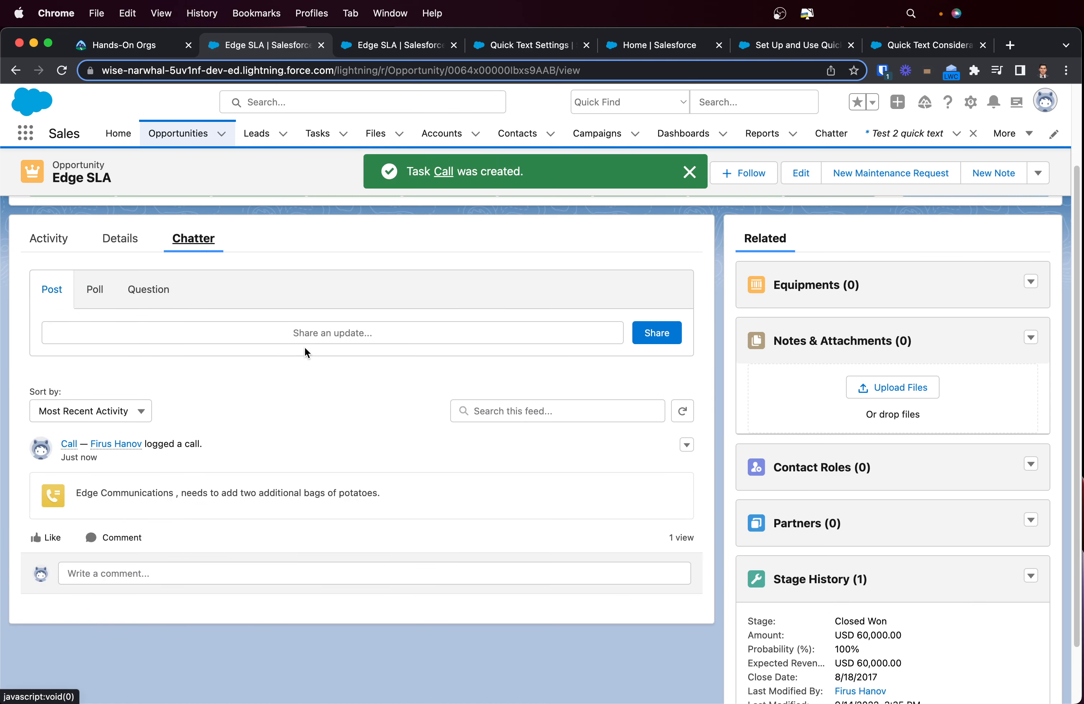
click(312, 341)
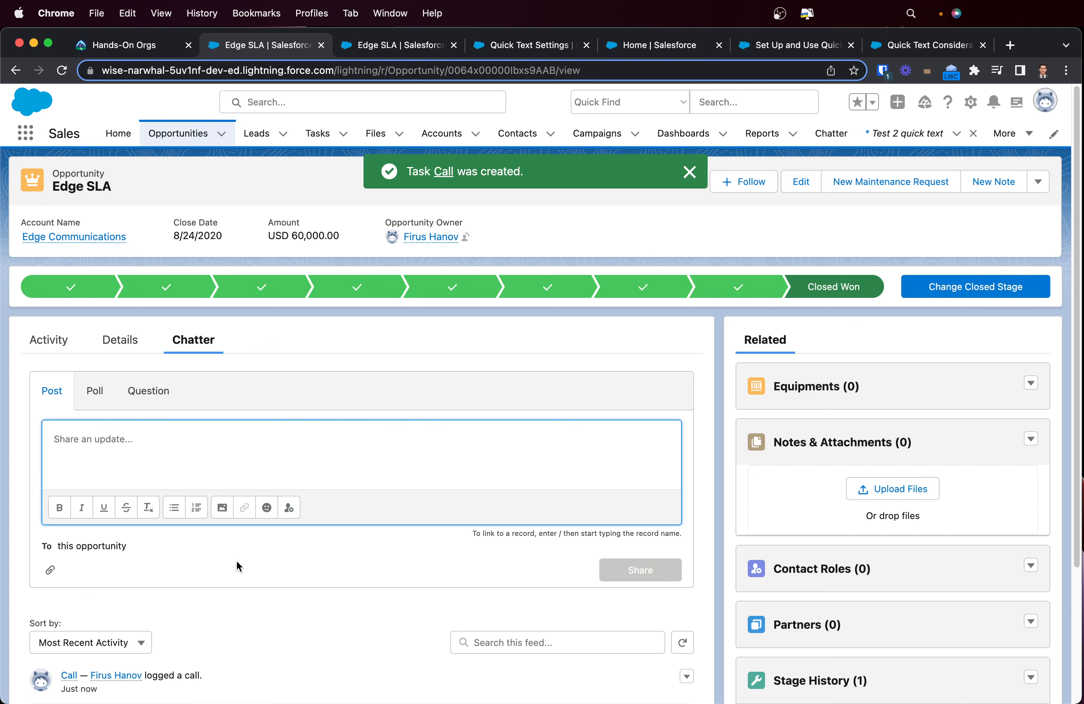
scroll(360, 467, down, 1)
scroll(361, 467, down, 1)
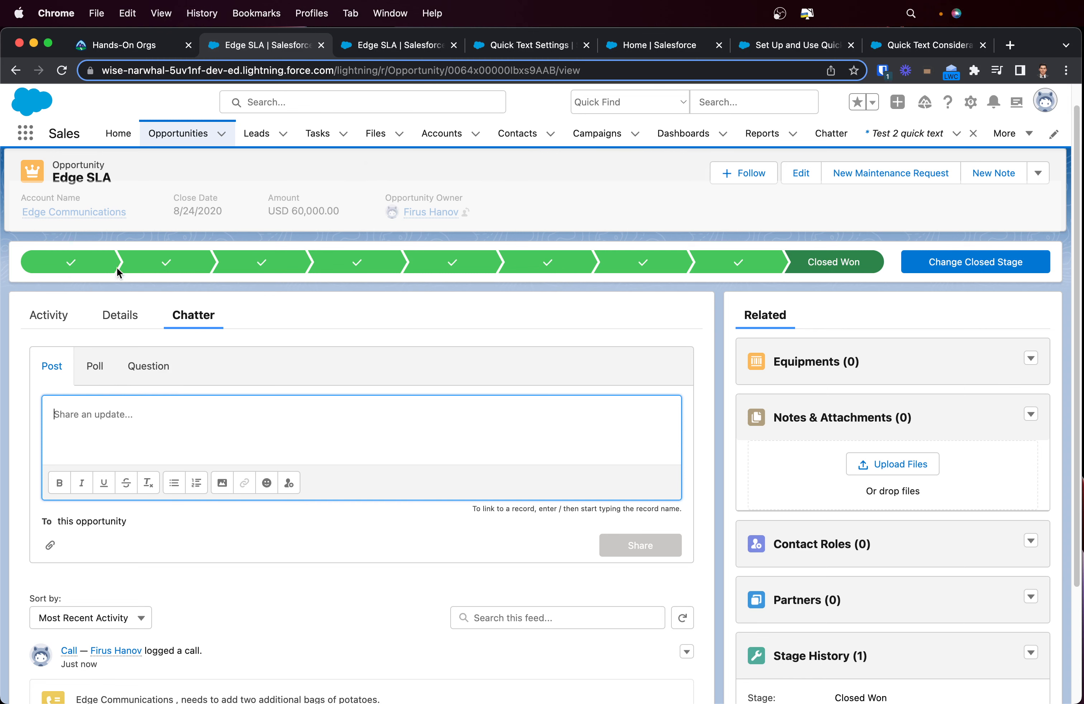
click(197, 136)
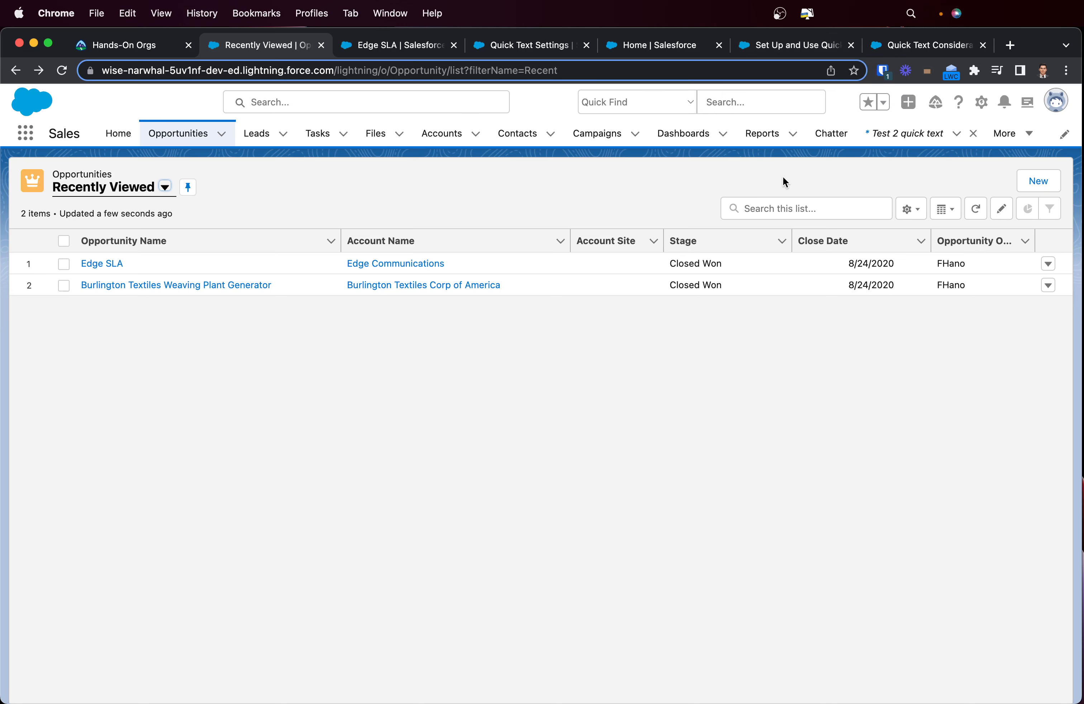
Review the Salesforce Help articles "Set Up and Use Quick Text" and "Quick Text Considerations", including the general and channel support sections
click(793, 46)
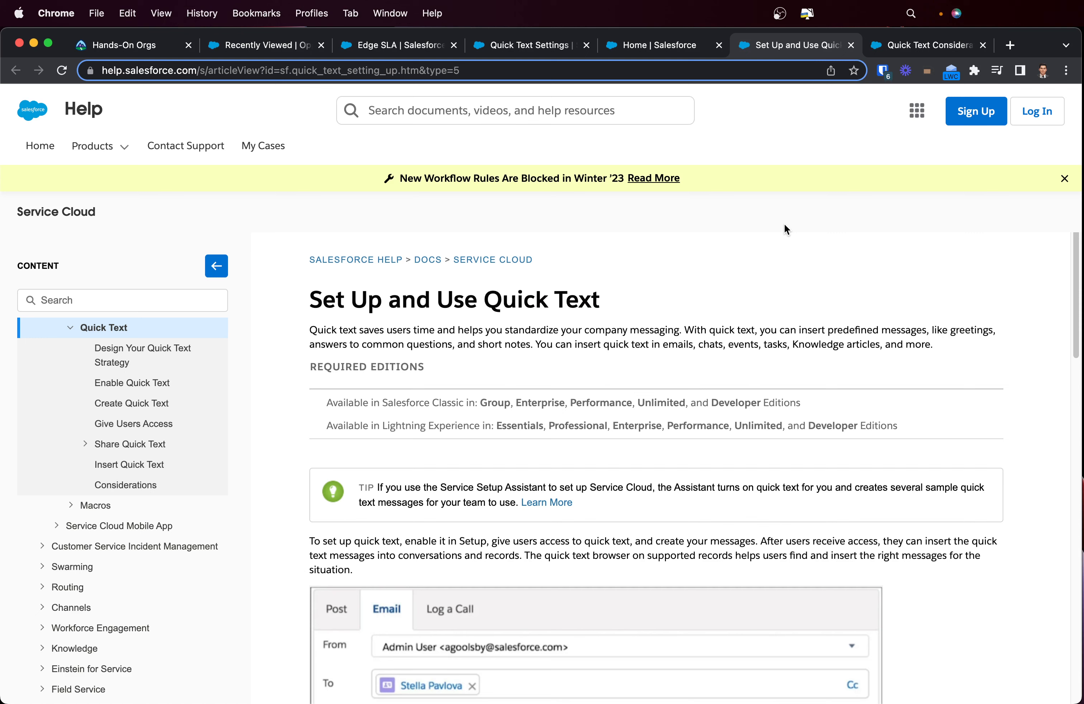
scroll(782, 235, down, 1)
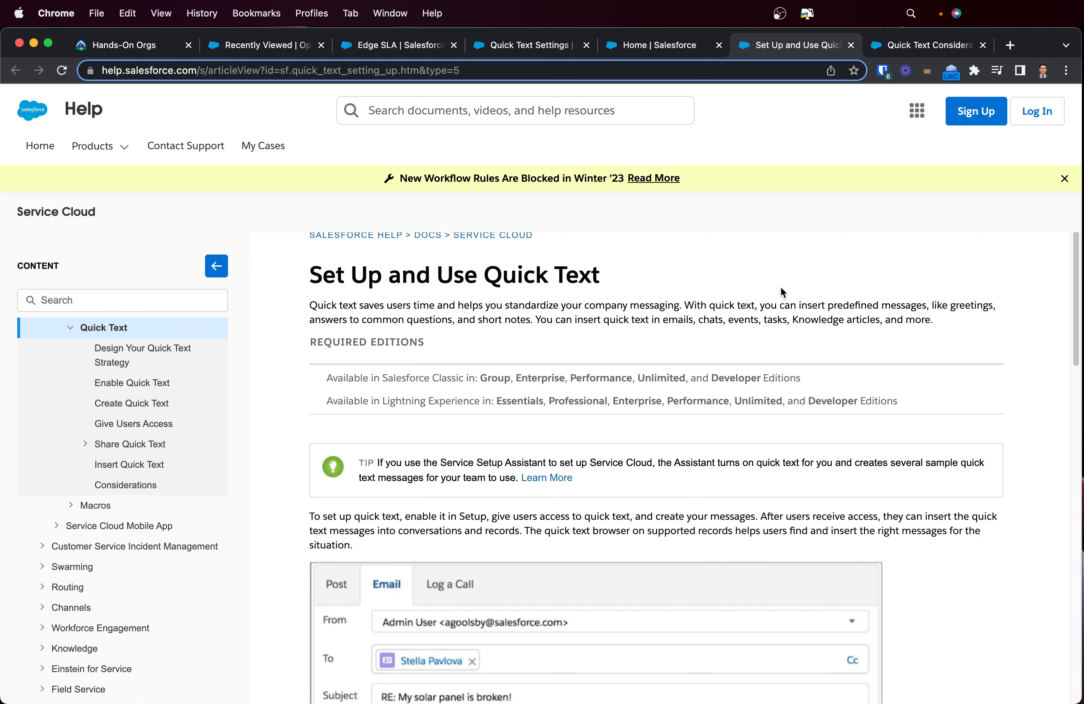
click(896, 50)
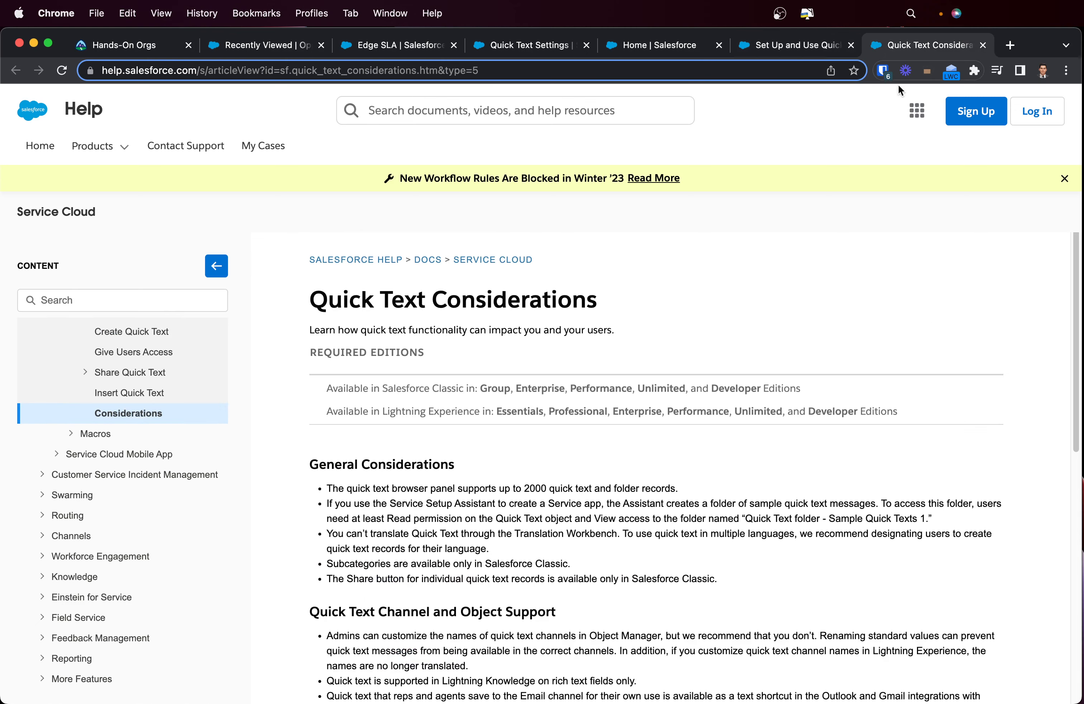
scroll(762, 345, down, 5)
scroll(762, 346, up, 1)
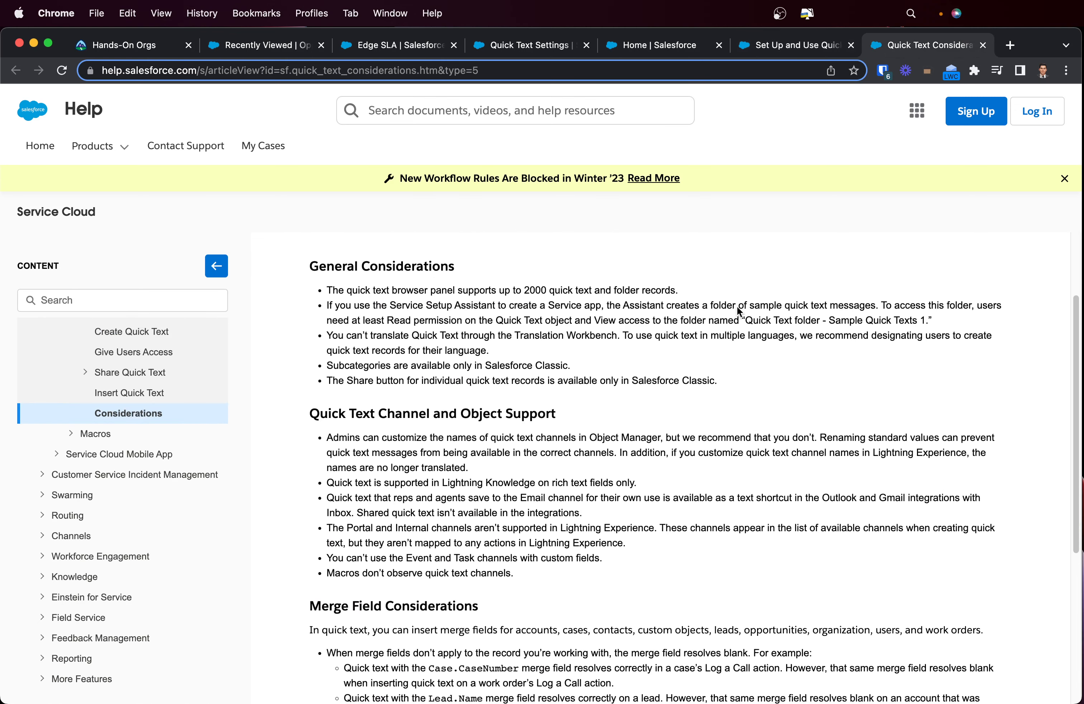